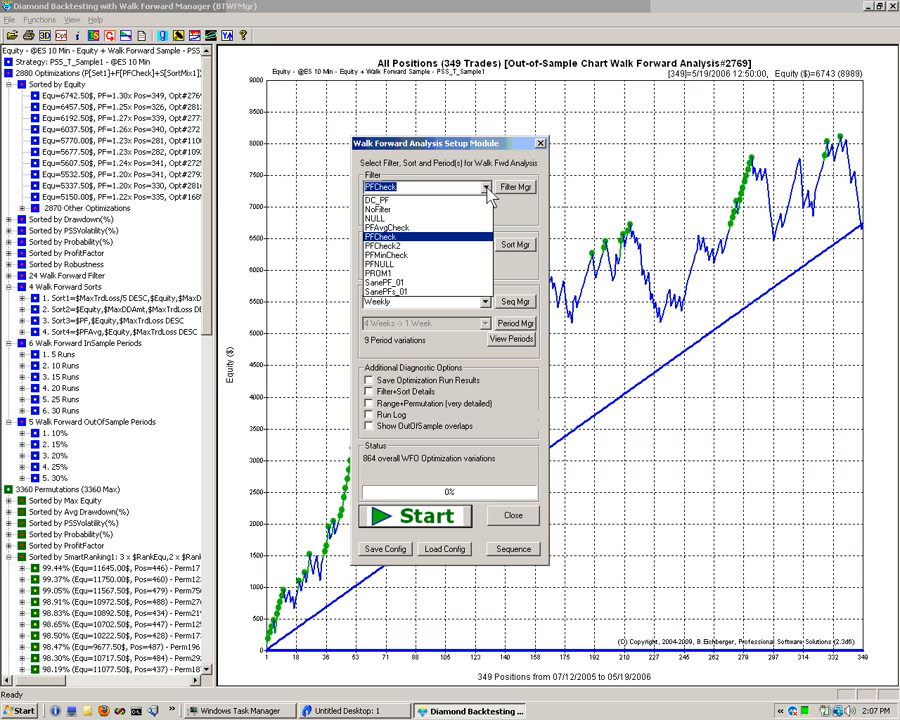
Try the PFCheck2, PFCheck, NULL and NoFilter filters in turn for the walk forward analysis
click(450, 246)
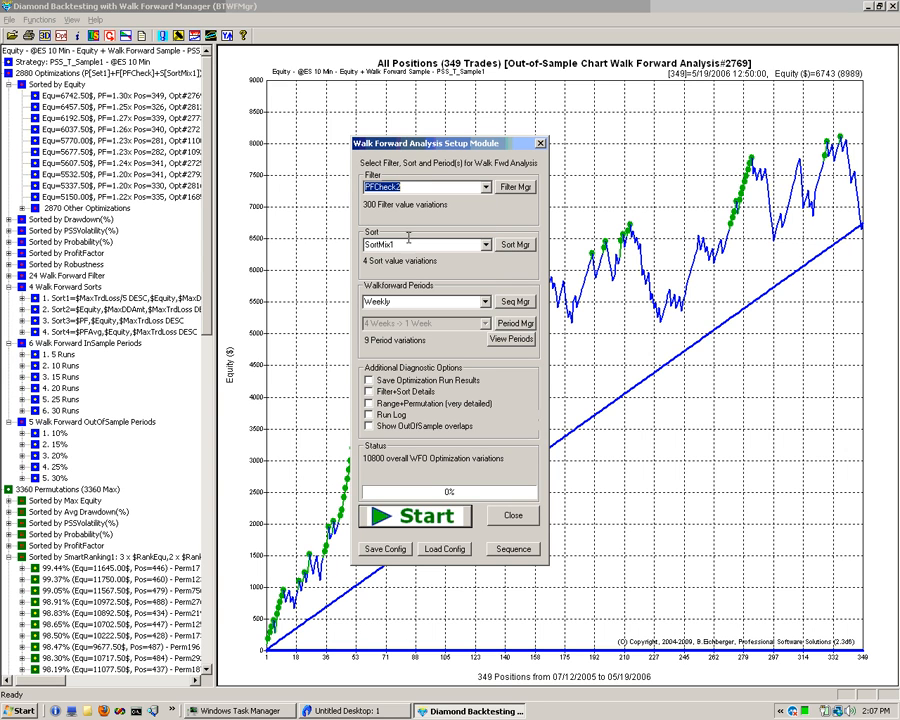
click(489, 188)
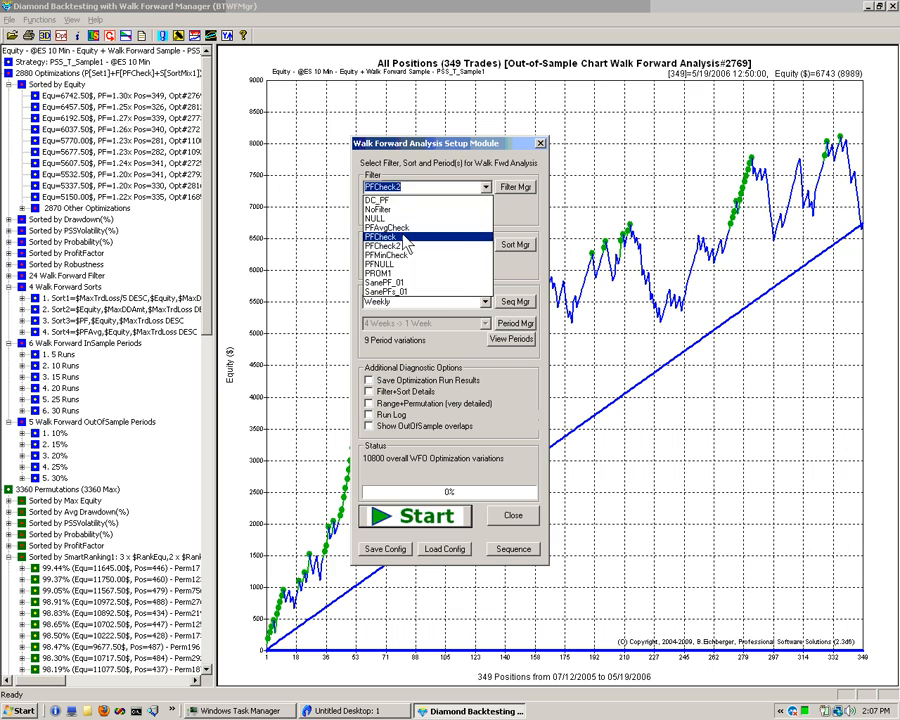
click(410, 232)
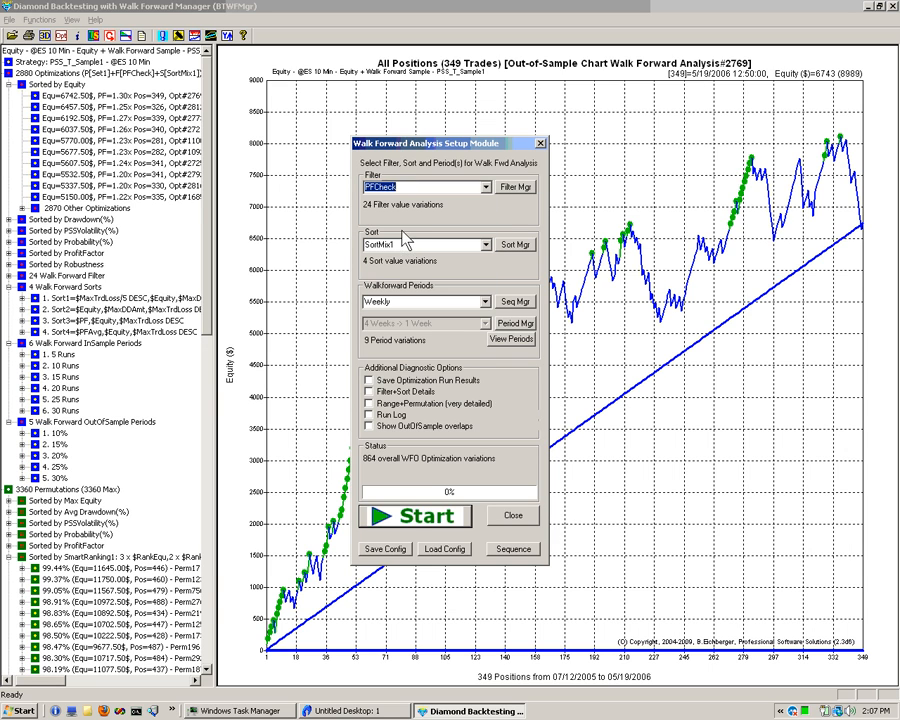
click(485, 188)
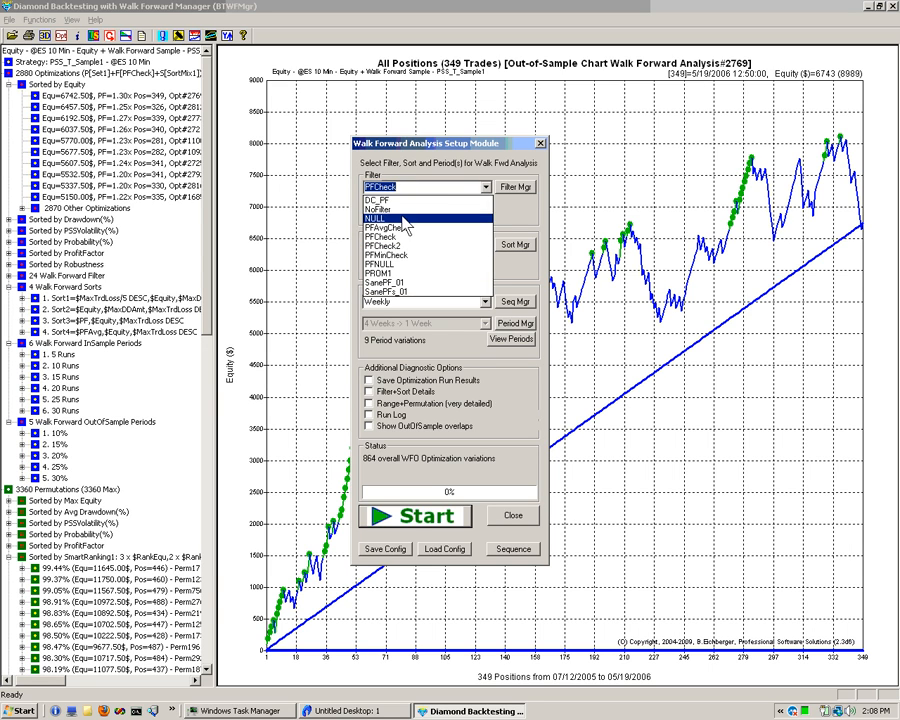
click(404, 219)
click(485, 187)
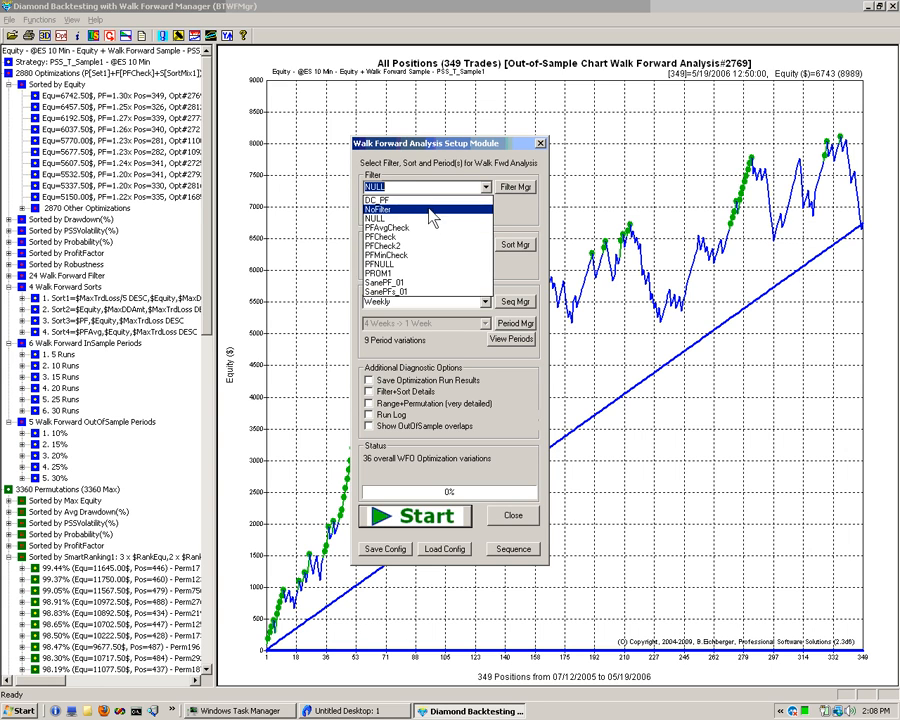
click(428, 211)
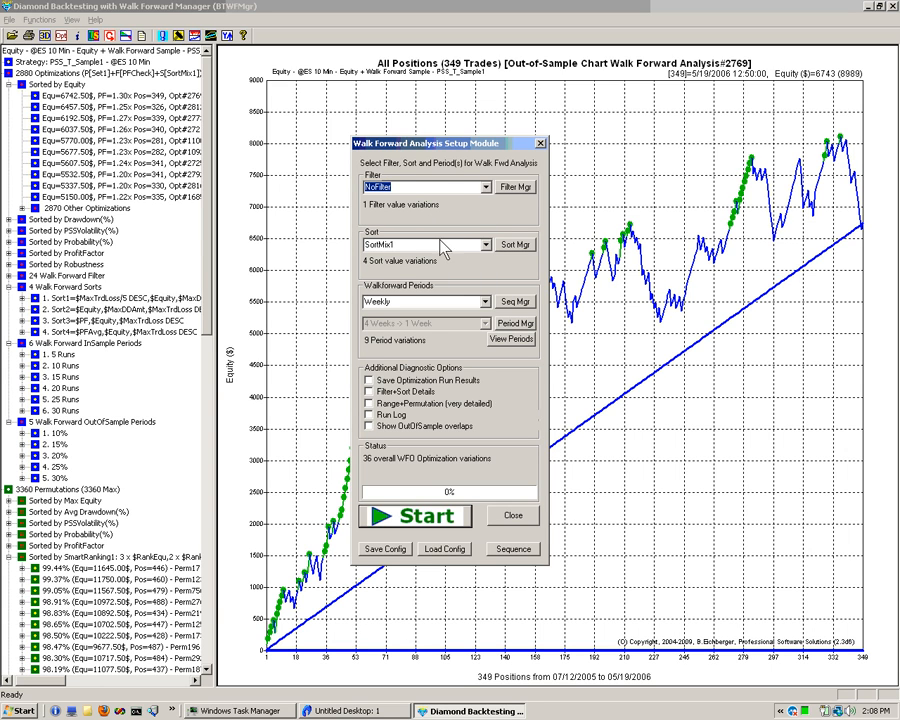
Set the walk forward analysis filter to PFCheck and open it in the filter manager
click(484, 187)
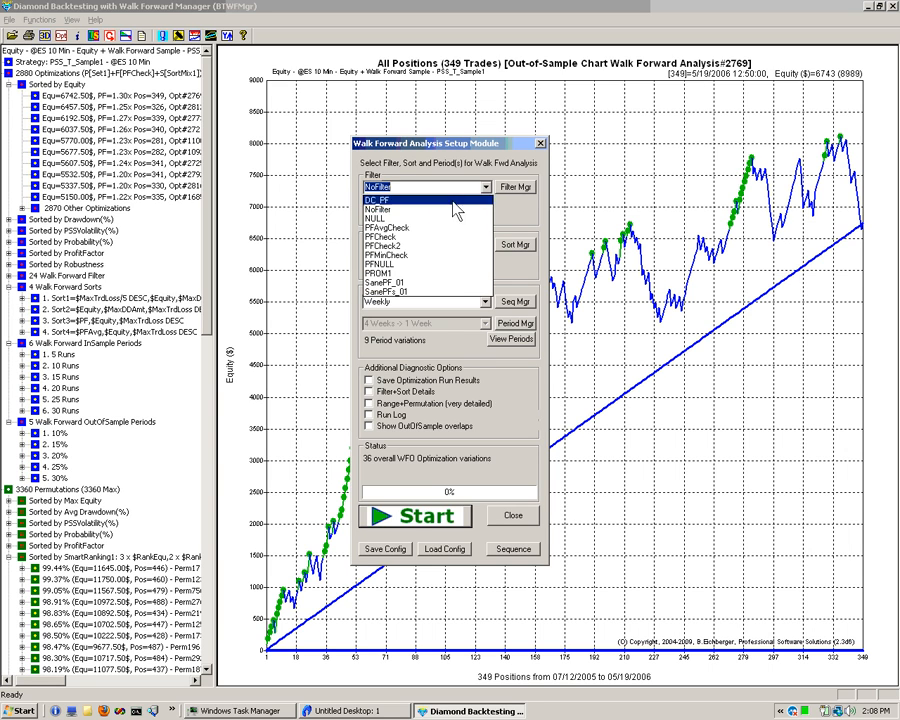
click(408, 238)
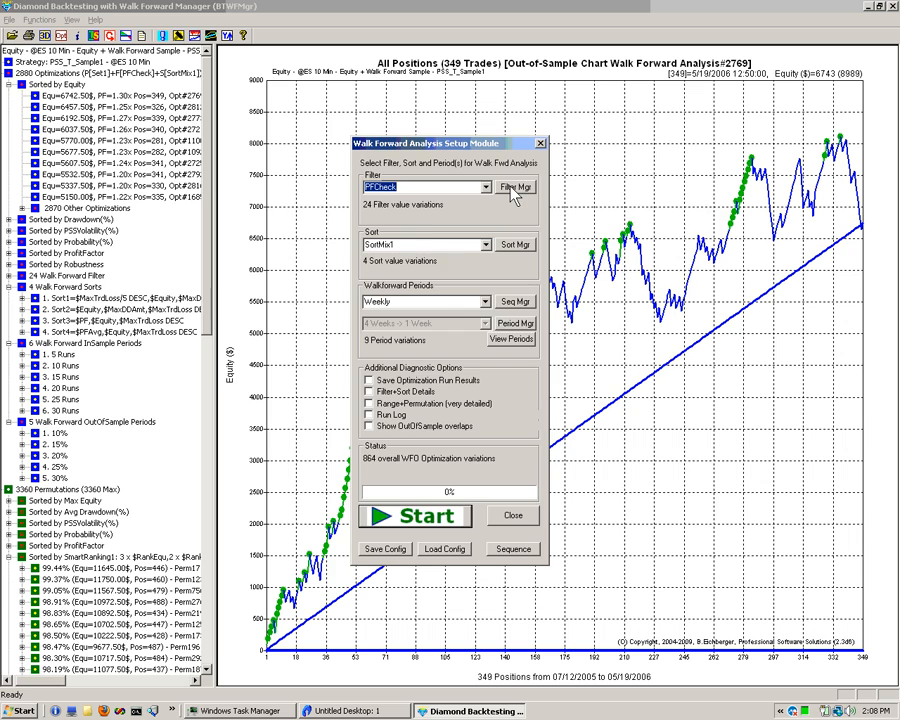
click(515, 189)
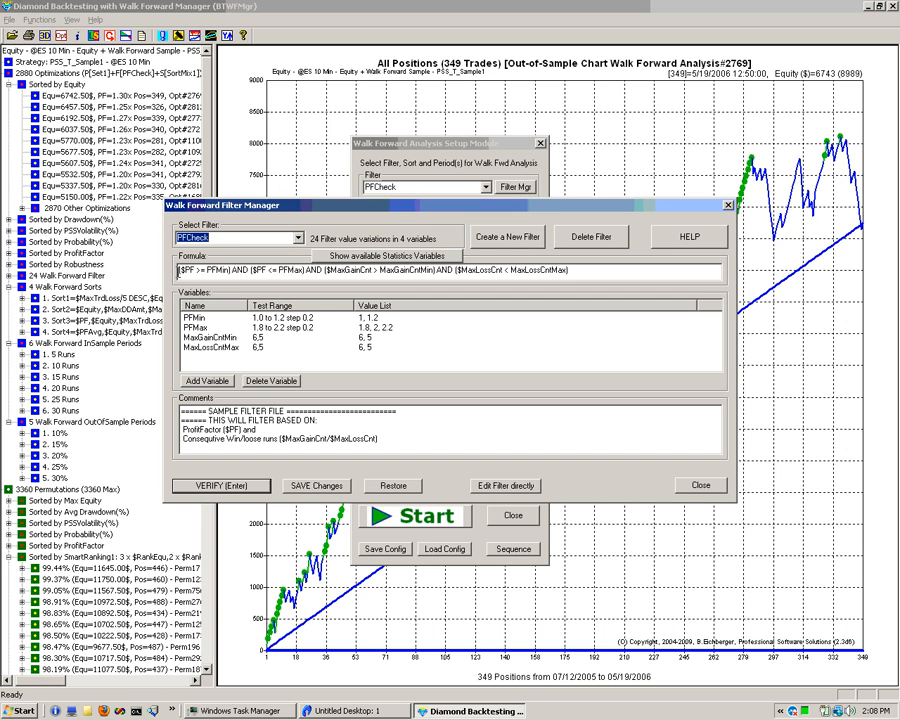
Examine the first condition of the PFCheck formula, comparing $PF with the PFMin variable
drag(181, 272, 219, 274)
click(216, 273)
drag(203, 270, 228, 269)
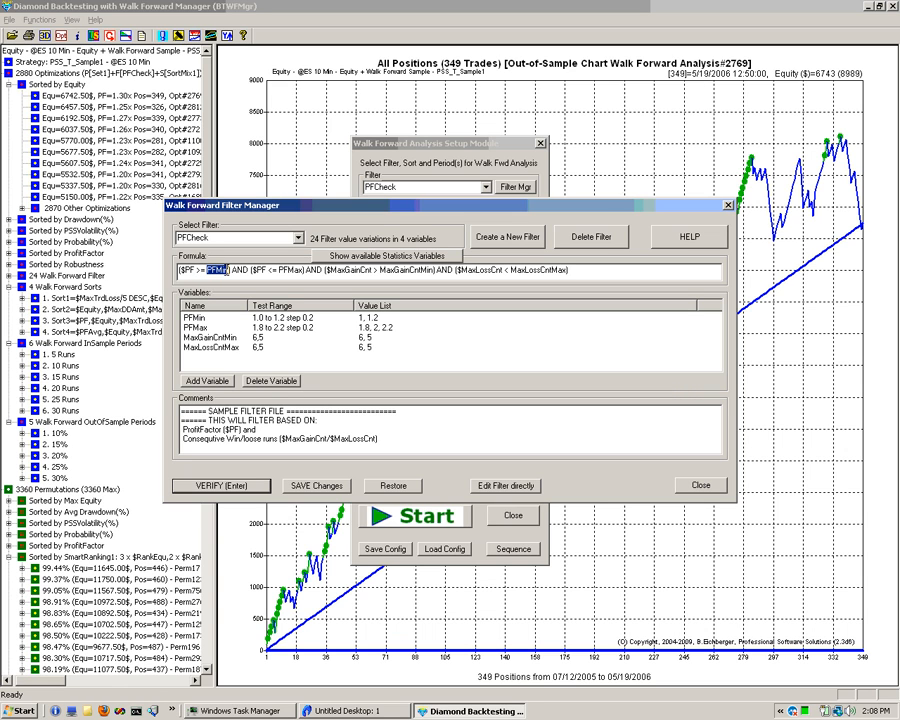
Look up $PF and its meaning in the list of available statistics variables, and close the list
click(340, 257)
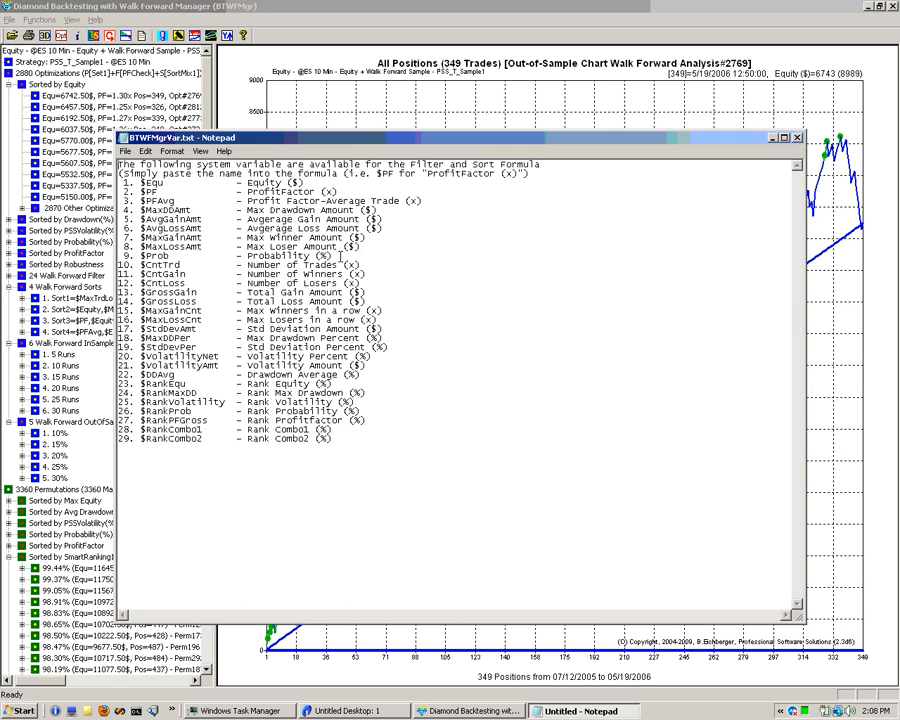
drag(141, 192, 158, 192)
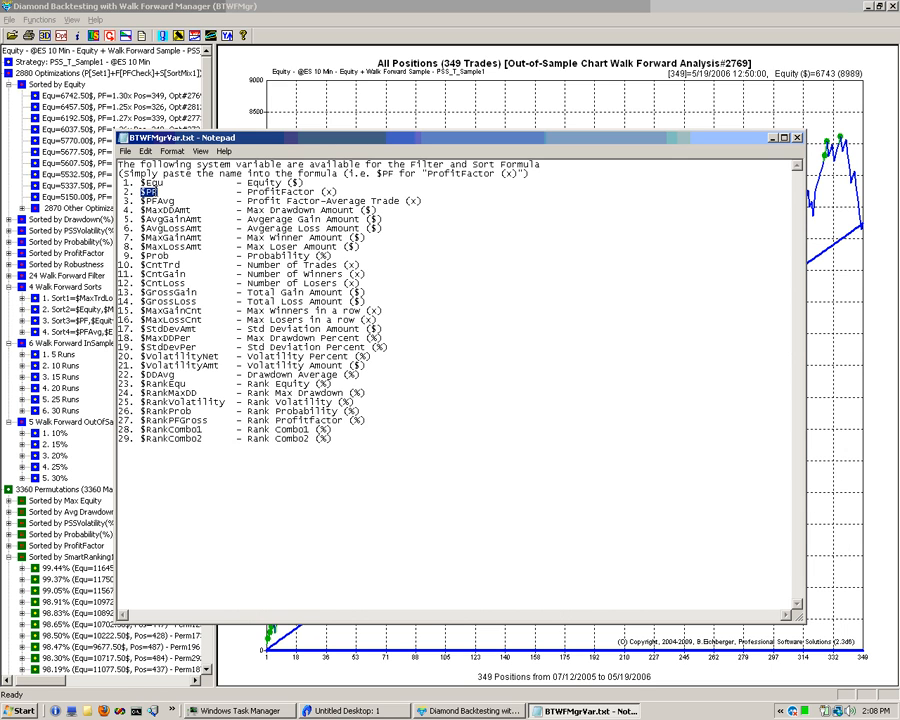
double_click(280, 191)
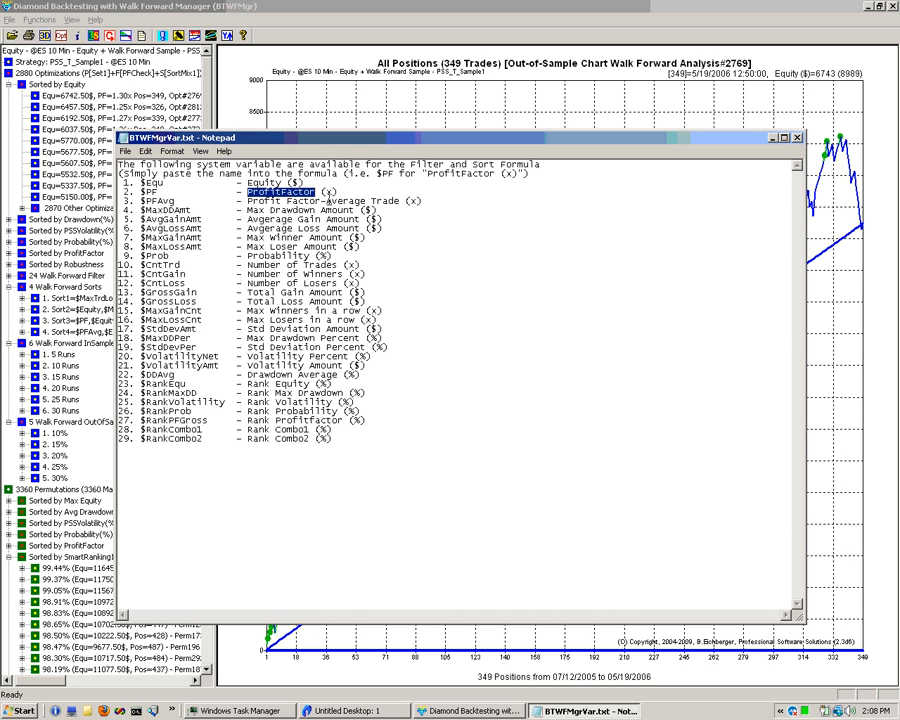
click(797, 139)
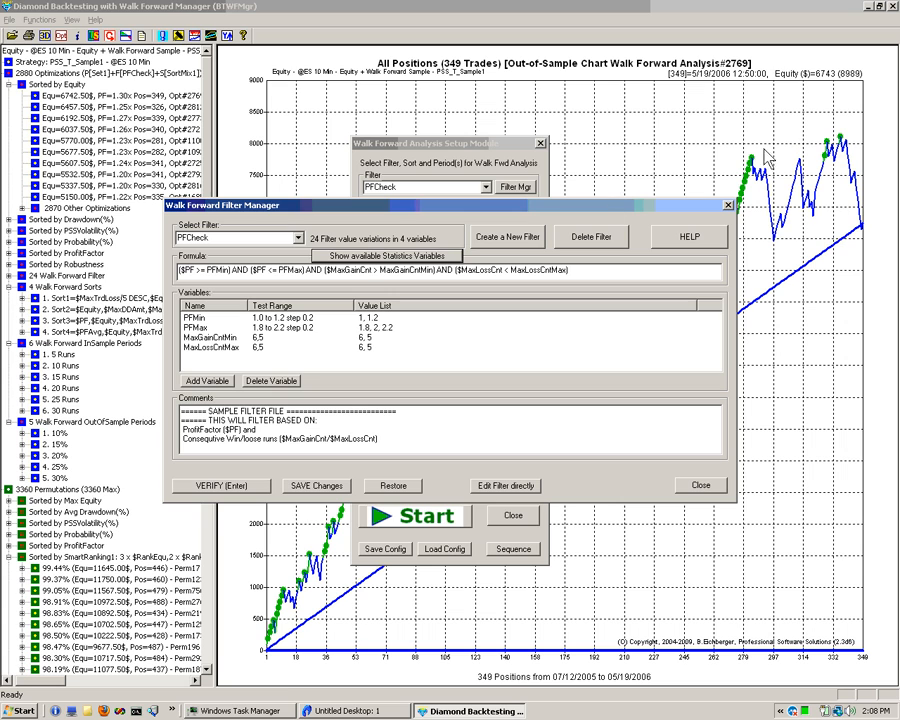
Set the PFMin variable's test range to 1.0 to 1.5 step 0.1 and verify the filter
click(268, 318)
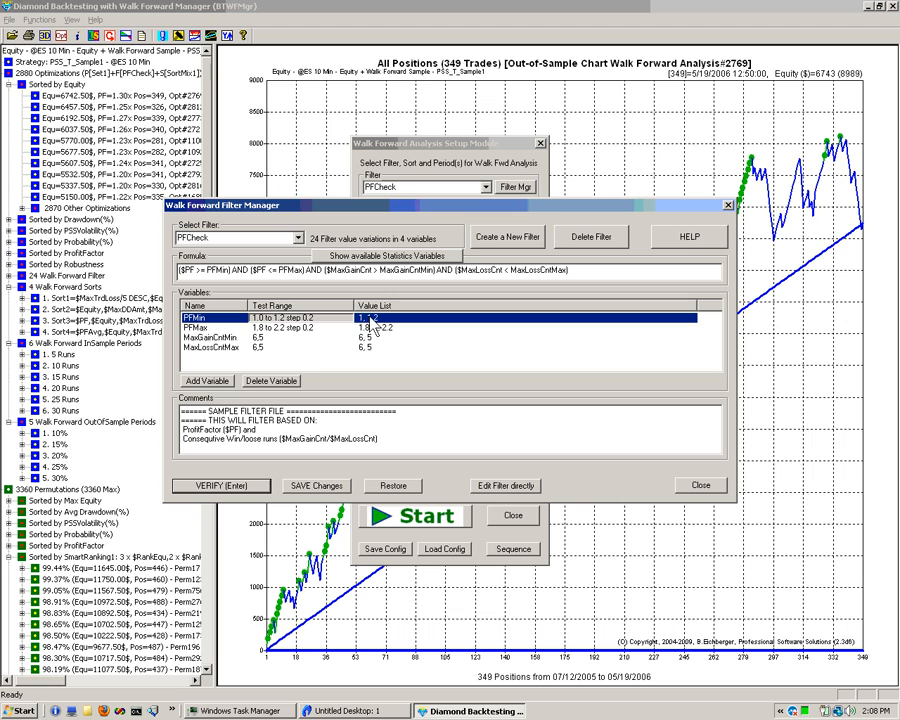
click(277, 320)
click(277, 319)
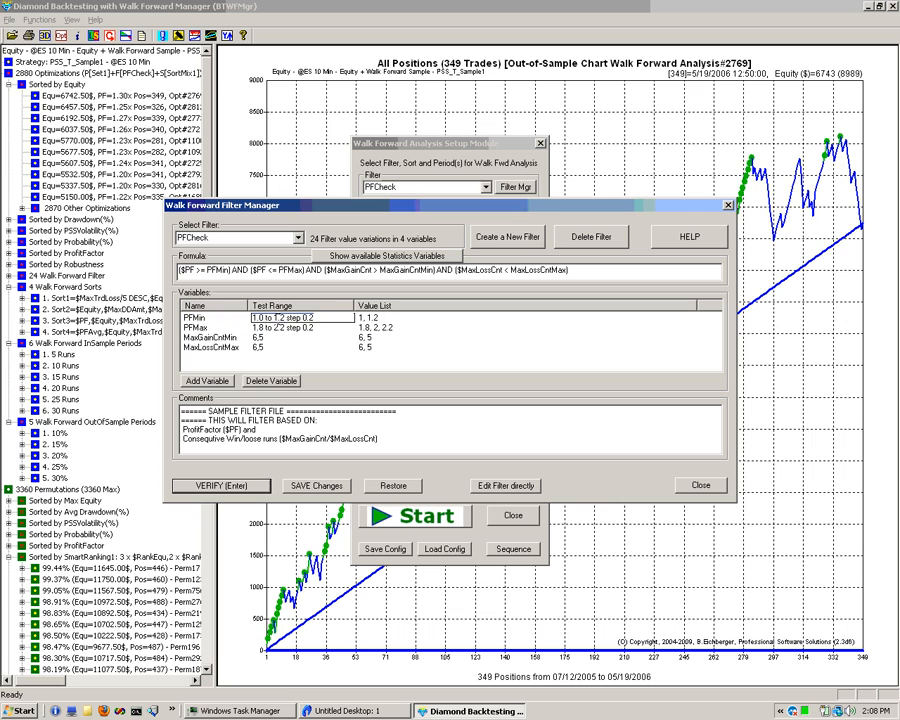
click(281, 317)
double_click(309, 317)
text(1)
drag(279, 317, 286, 317)
text(5)
click(236, 486)
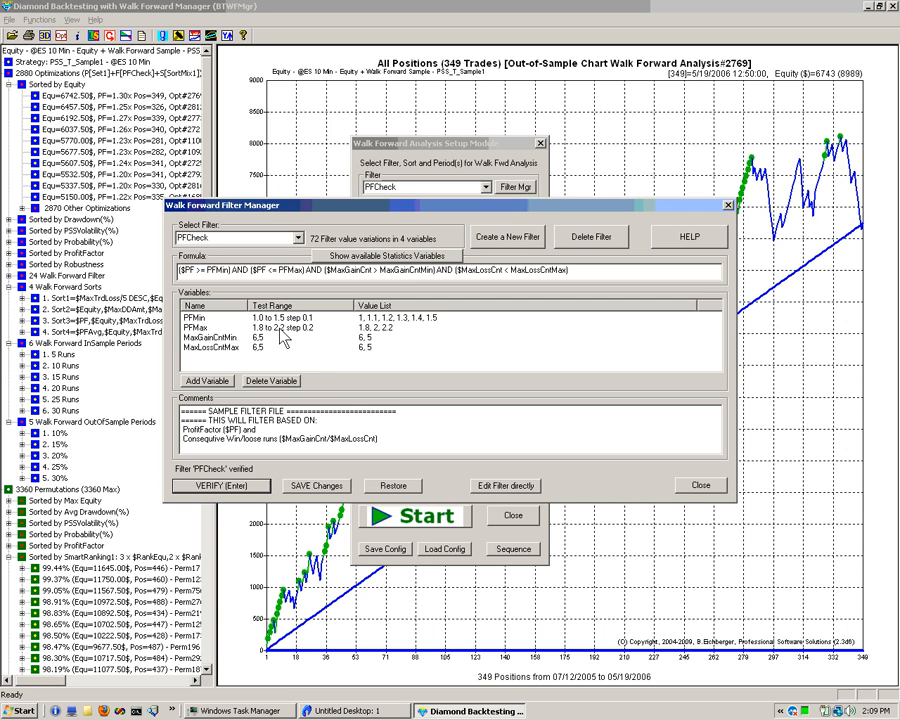
Set the MaxGainCntMin variable's test range to 6,5,4,3 and verify the filter
click(262, 339)
text(6,45)
text(,4,3)
key(Left)
key(Left)
key(Left)
key(Left)
key(Left)
key(BackSpace)
click(259, 348)
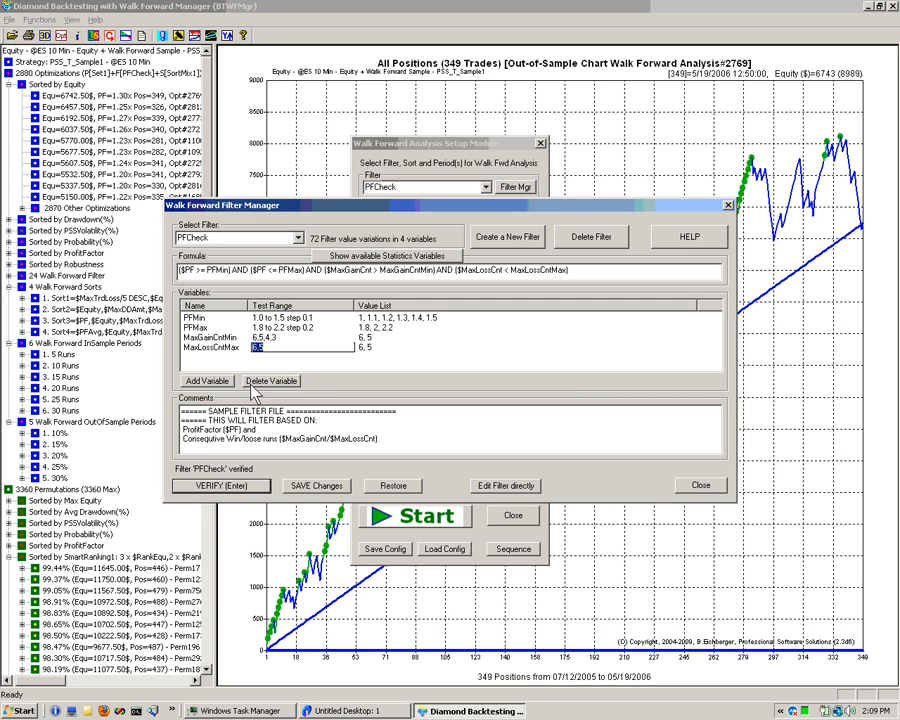
key(Return)
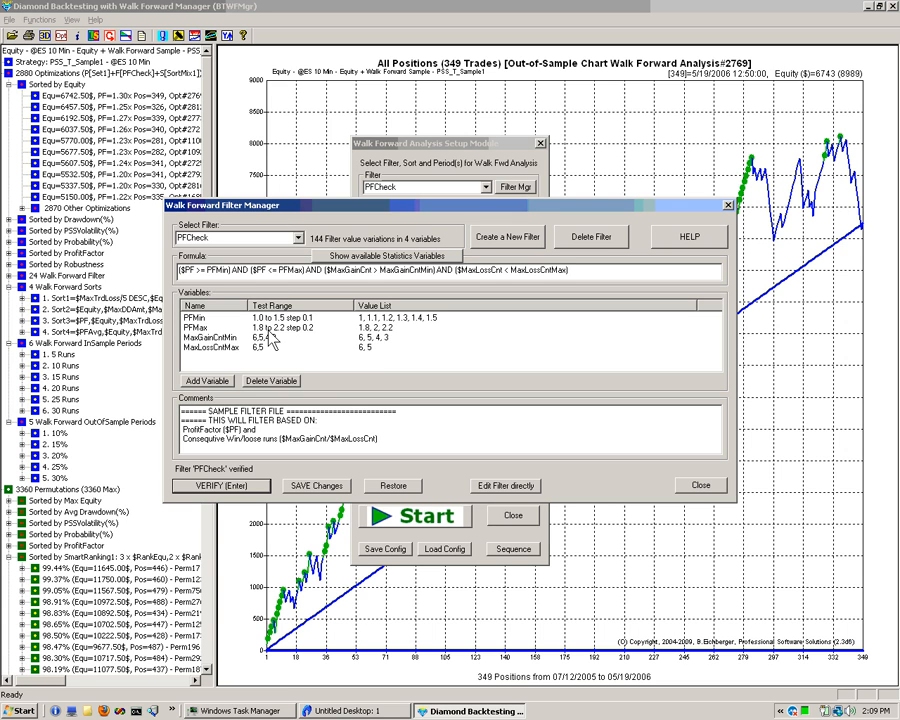
Delete the MaxGainCntMin variable from the PFCheck filter and dismiss the error message
click(196, 340)
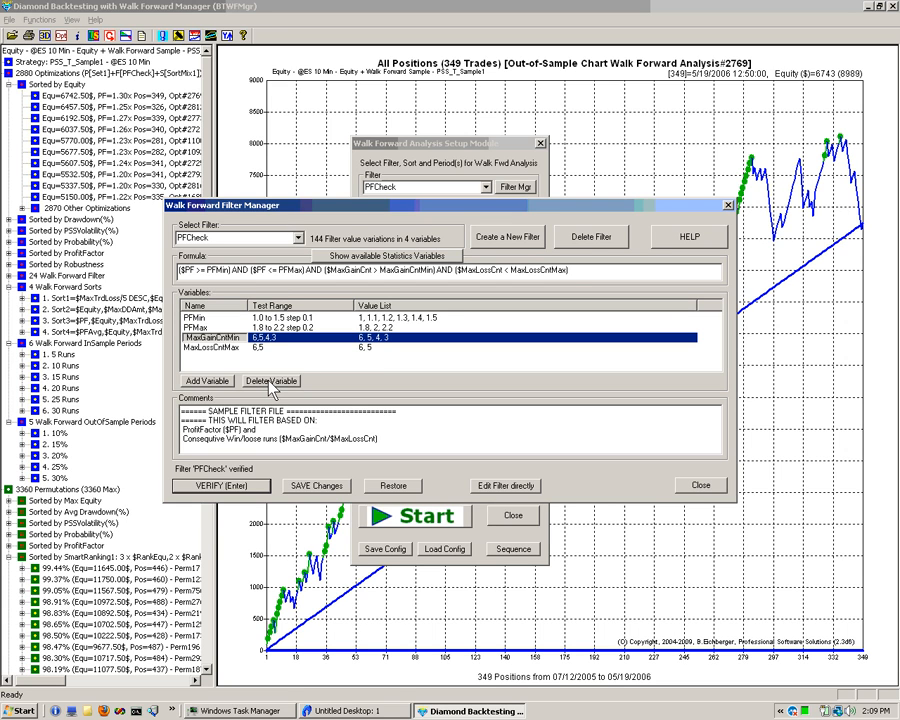
click(272, 383)
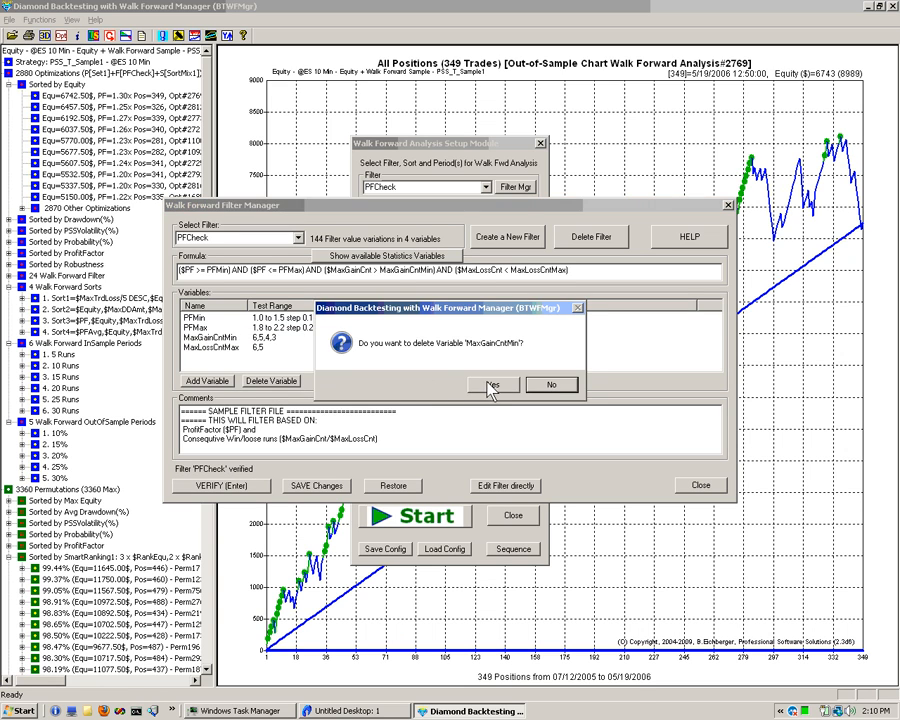
click(486, 330)
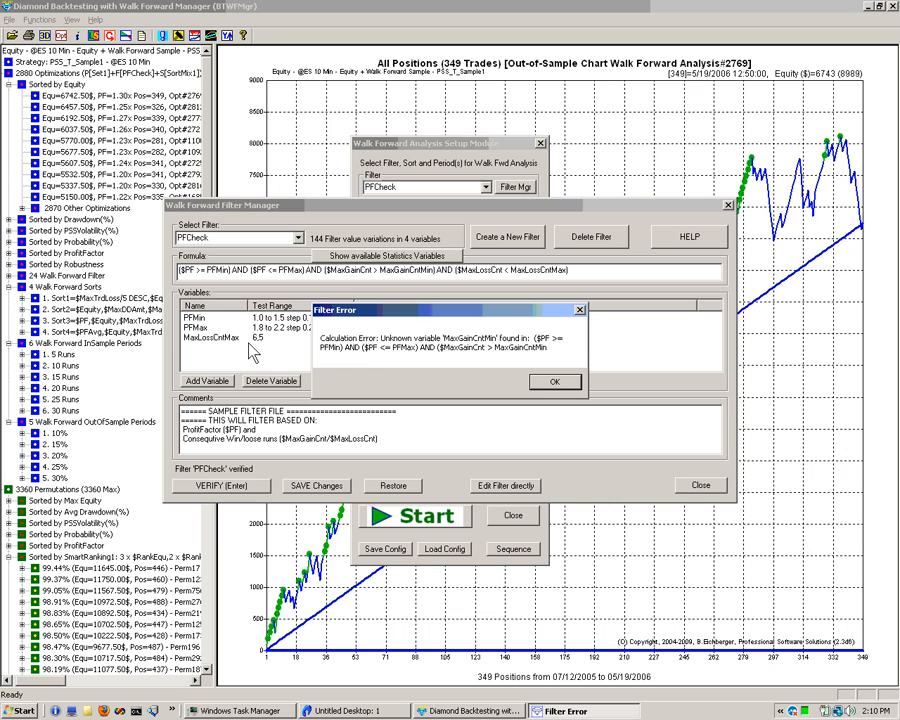
click(554, 381)
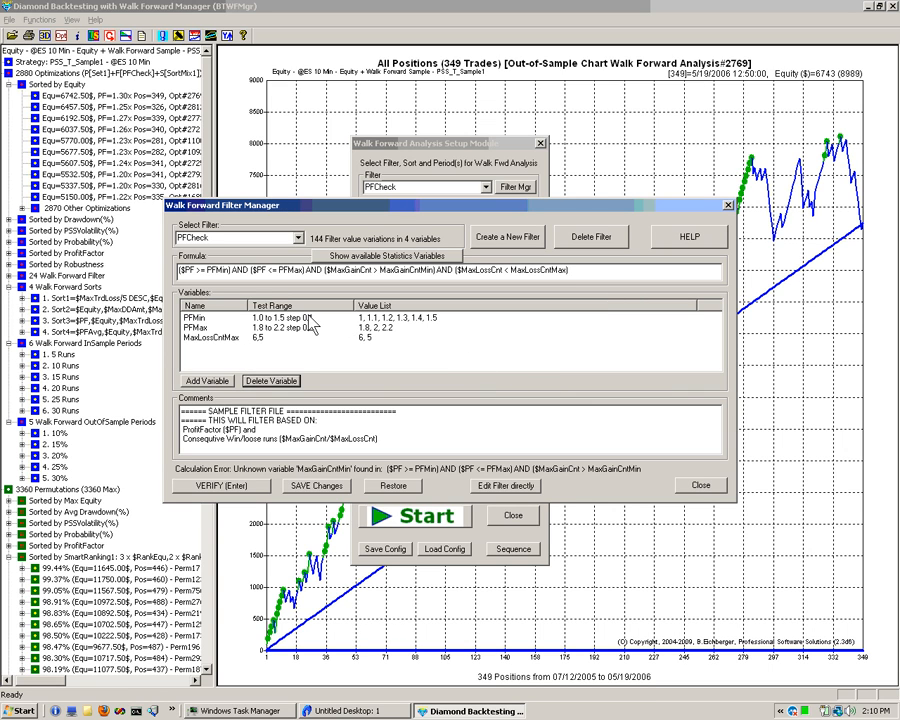
Remove the condition "($MaxGainCnt > MaxGainCntMin) AND" from the filter formula and verify the filter
click(404, 271)
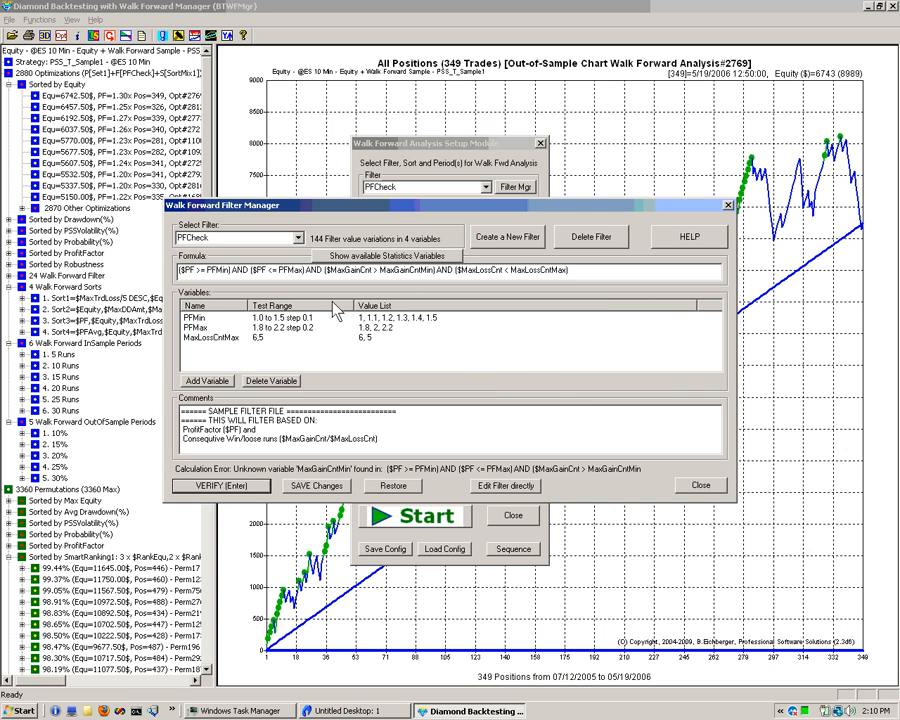
drag(379, 271, 432, 272)
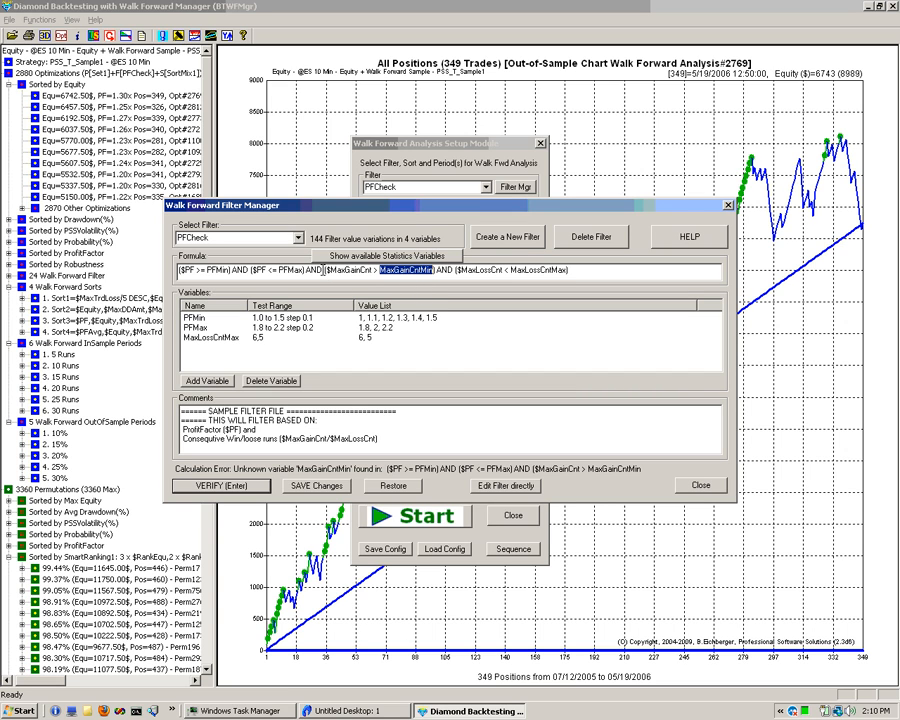
drag(322, 271, 453, 271)
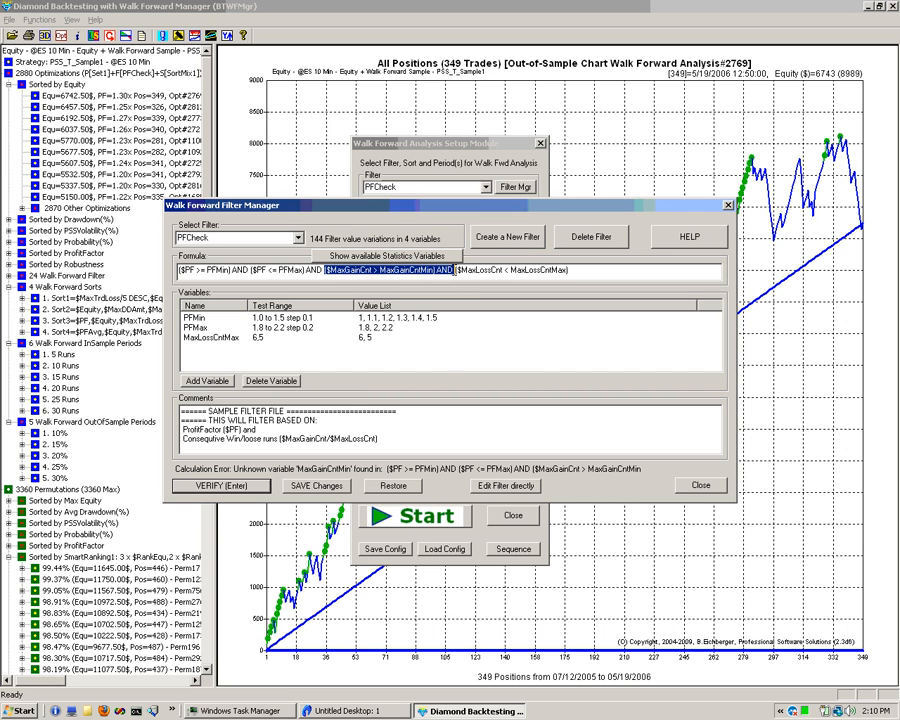
key(Delete)
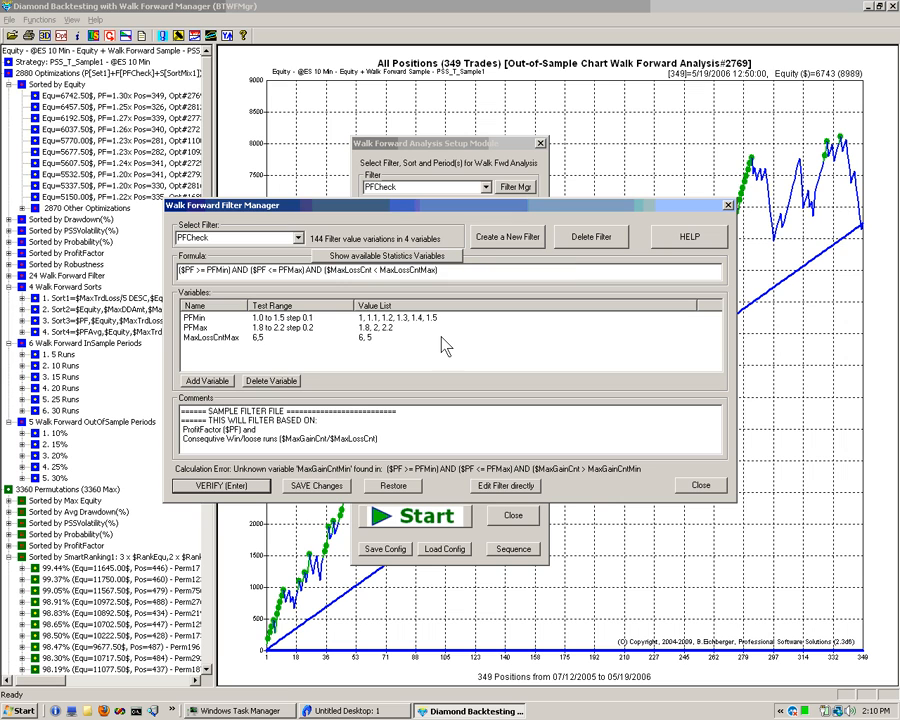
click(215, 485)
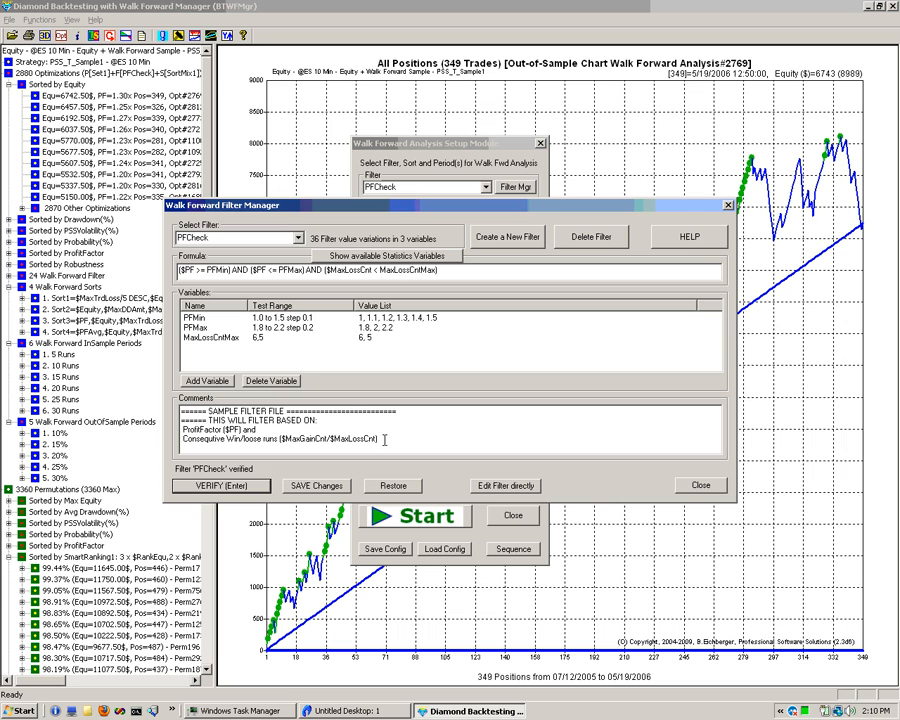
Replace the filter comments with "New Commentary" and restore the PFCheck filter to its saved version
drag(385, 440, 181, 410)
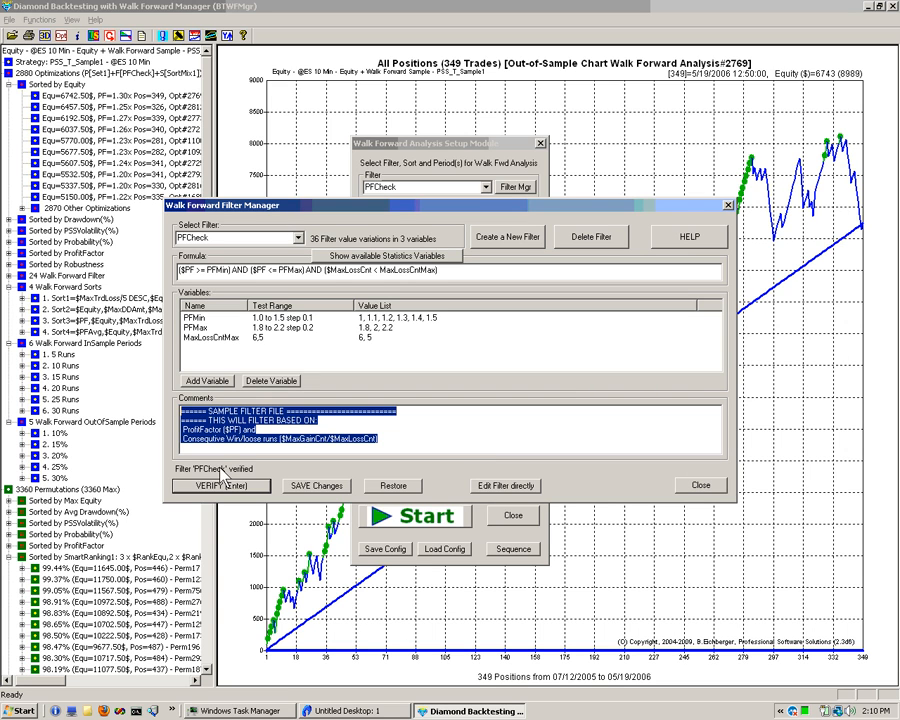
text(New)
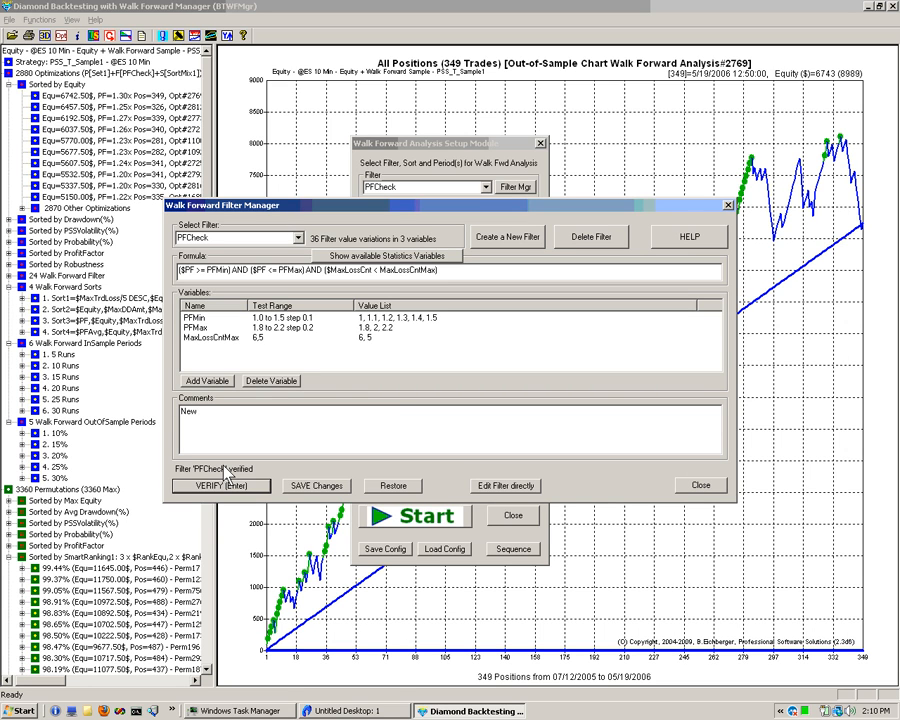
text( Commentary)
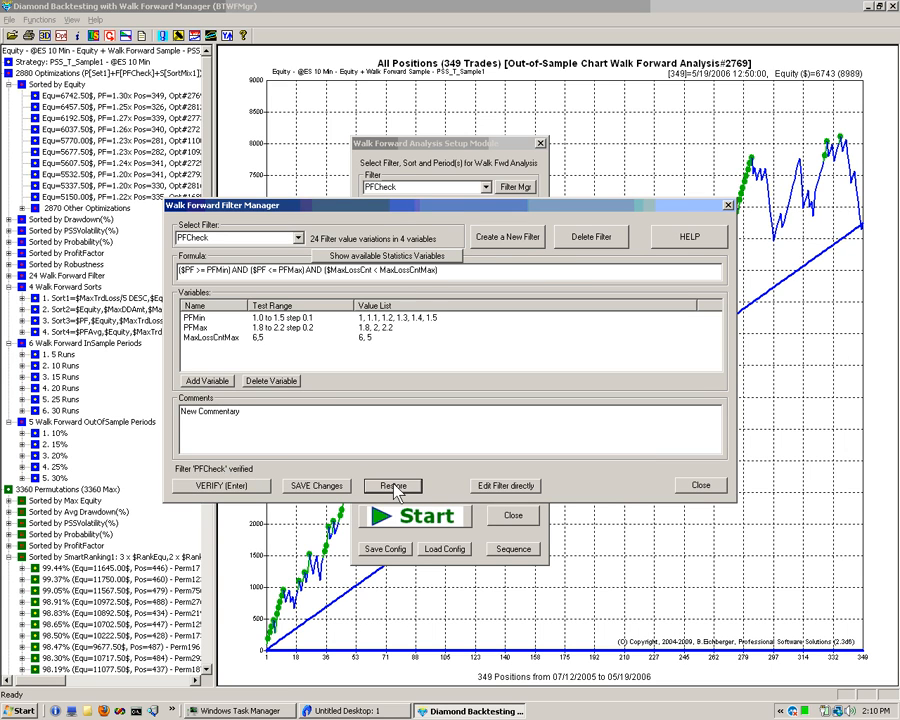
click(394, 488)
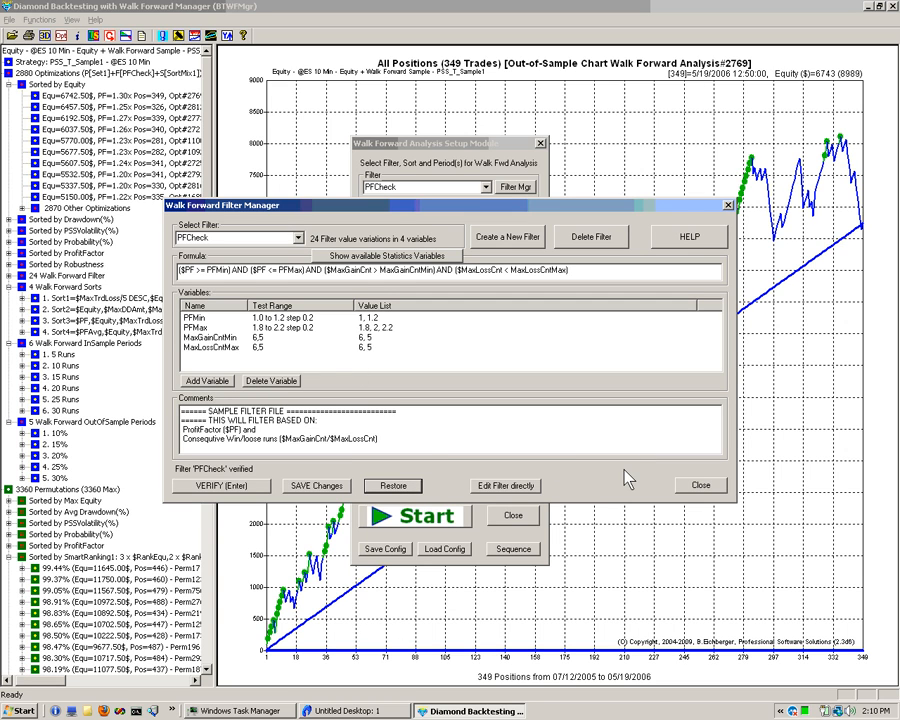
click(513, 238)
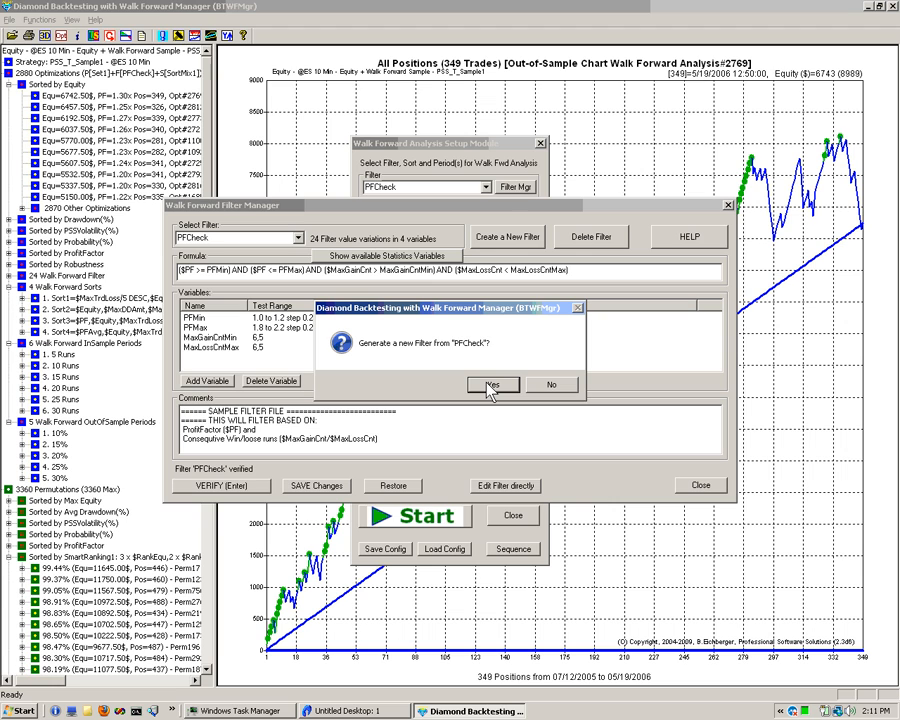
click(545, 386)
click(548, 385)
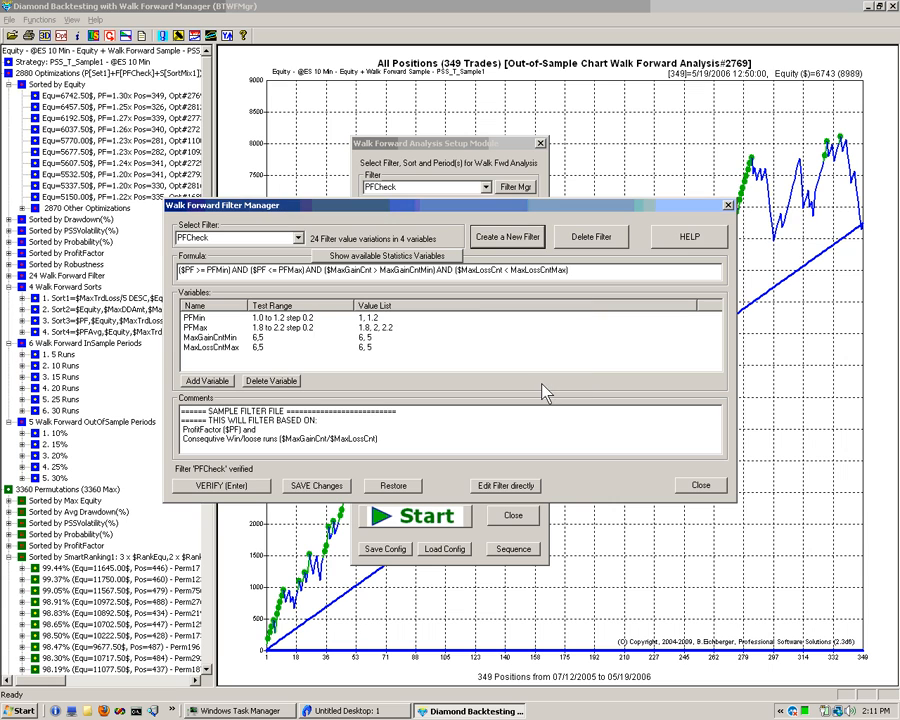
Create a new filter based on PFCheck and name it PFCheckCopy
click(505, 240)
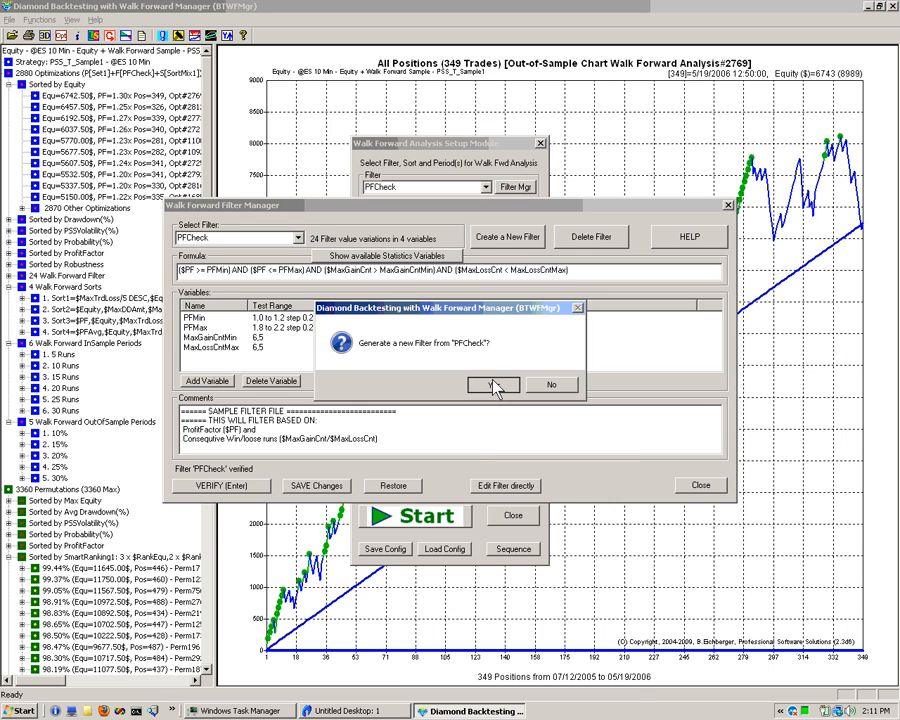
click(493, 384)
text(P)
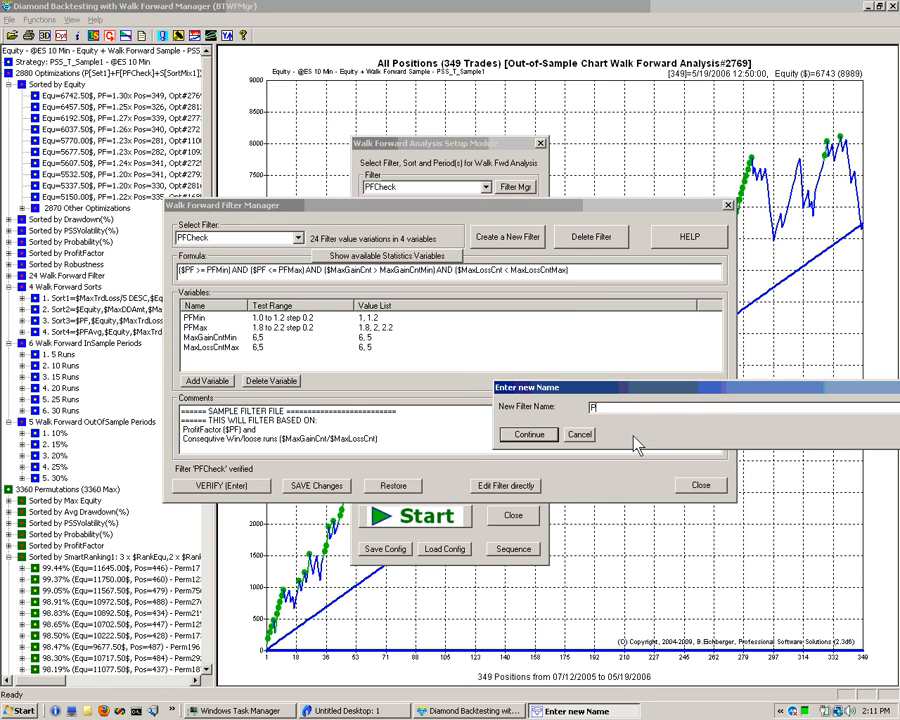
text(FCheckCopy)
click(529, 434)
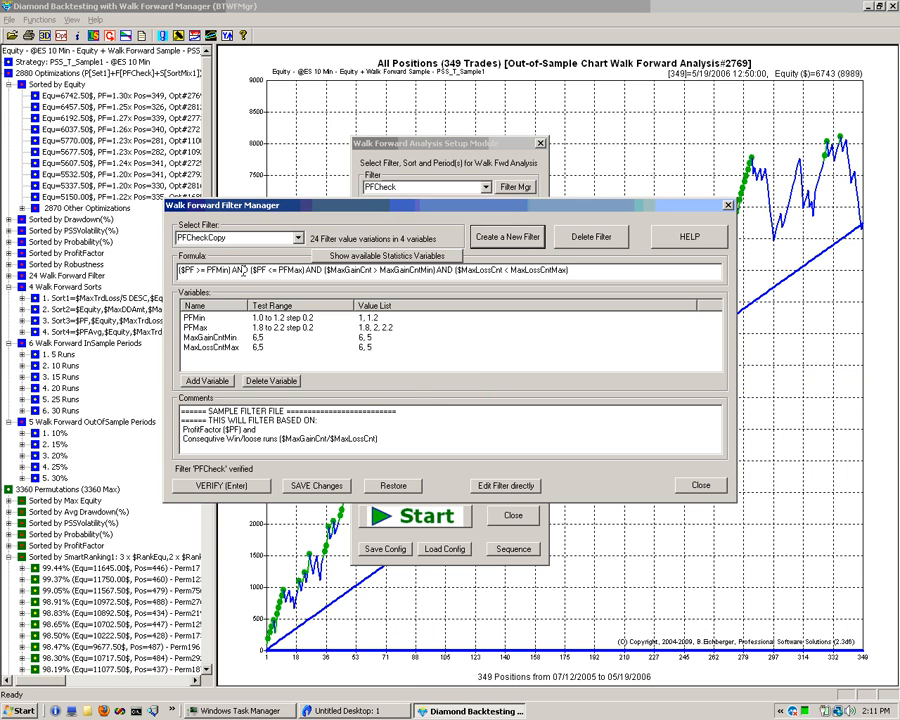
Select PFCheckCopy as the filter in the walk forward setup and reopen it in the filter manager
click(700, 485)
click(484, 187)
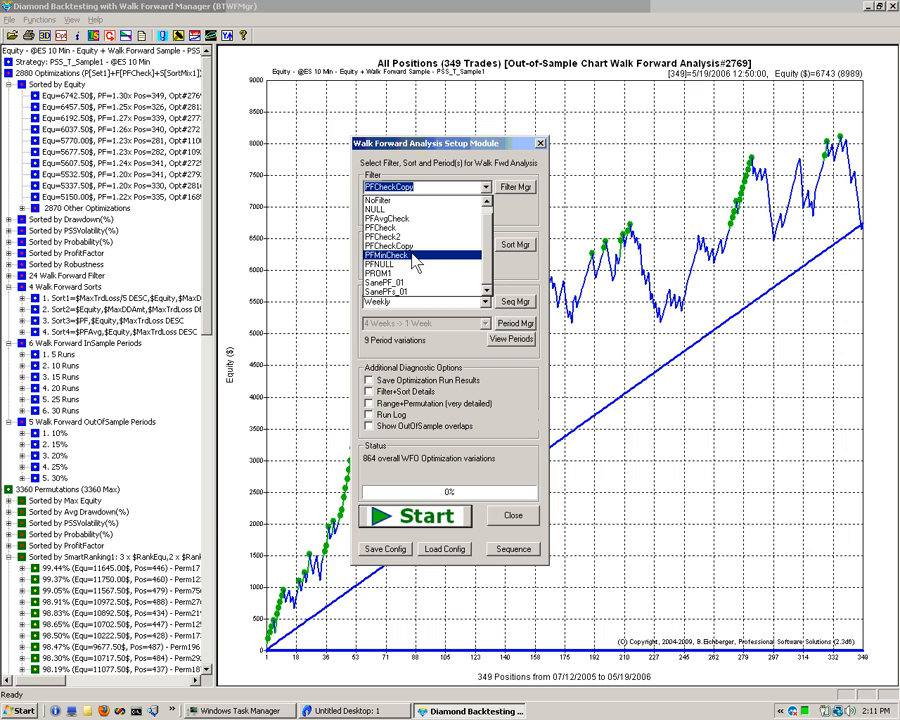
click(401, 245)
click(516, 187)
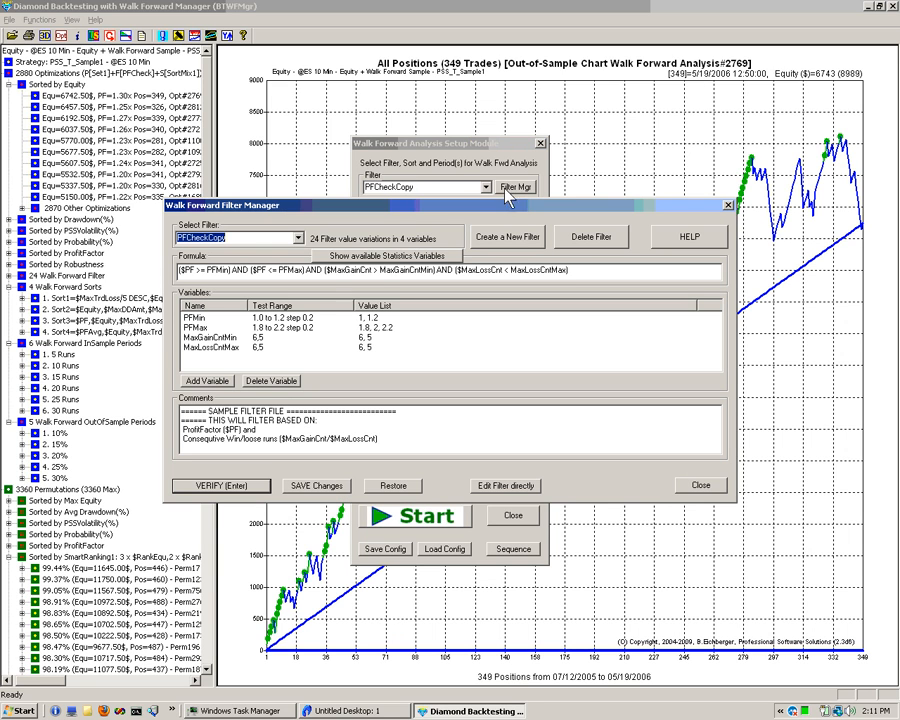
Remove "AND ($MaxGainCnt > MaxGainCntMin) AND ($MaxLossCnt < MaxLossCntMax)" from the PFCheckCopy formula
click(307, 271)
drag(307, 271, 598, 274)
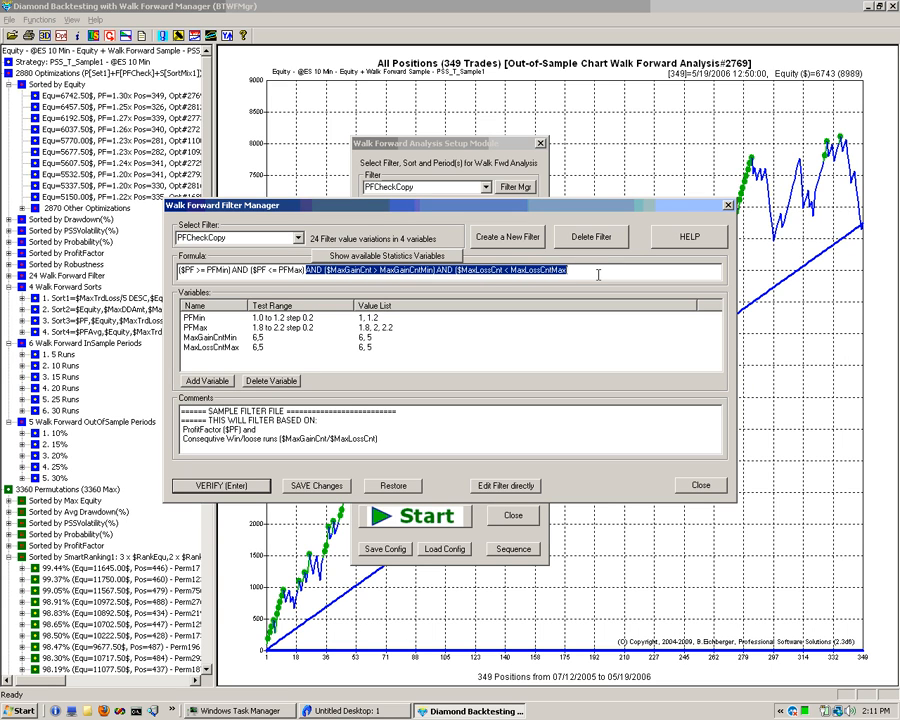
key(Delete)
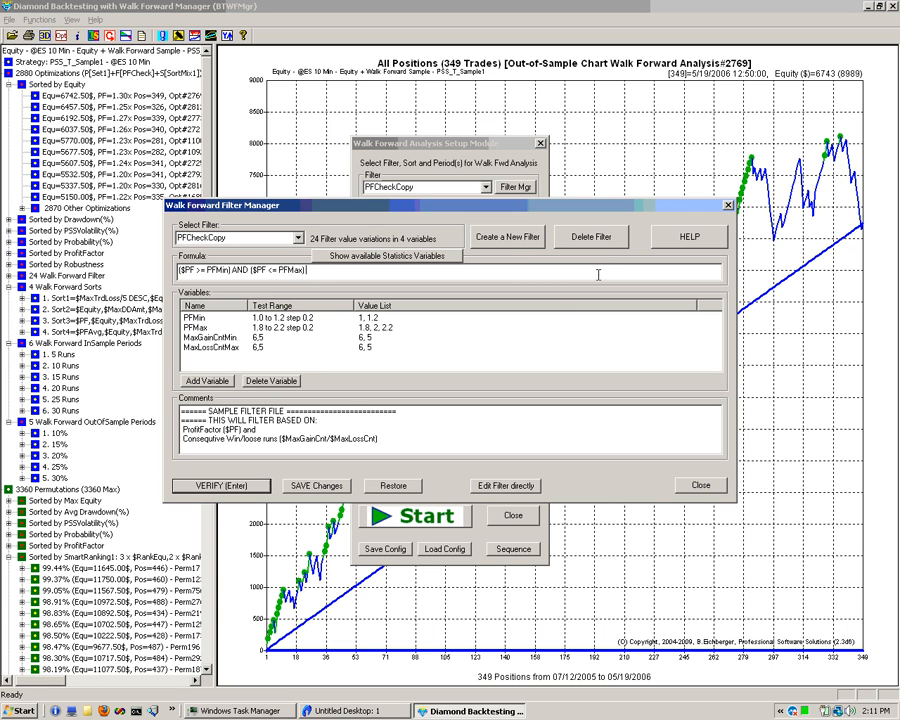
Delete the MaxGainCntMin and MaxLossCntMax variables from the PFCheckCopy filter
click(209, 338)
click(258, 381)
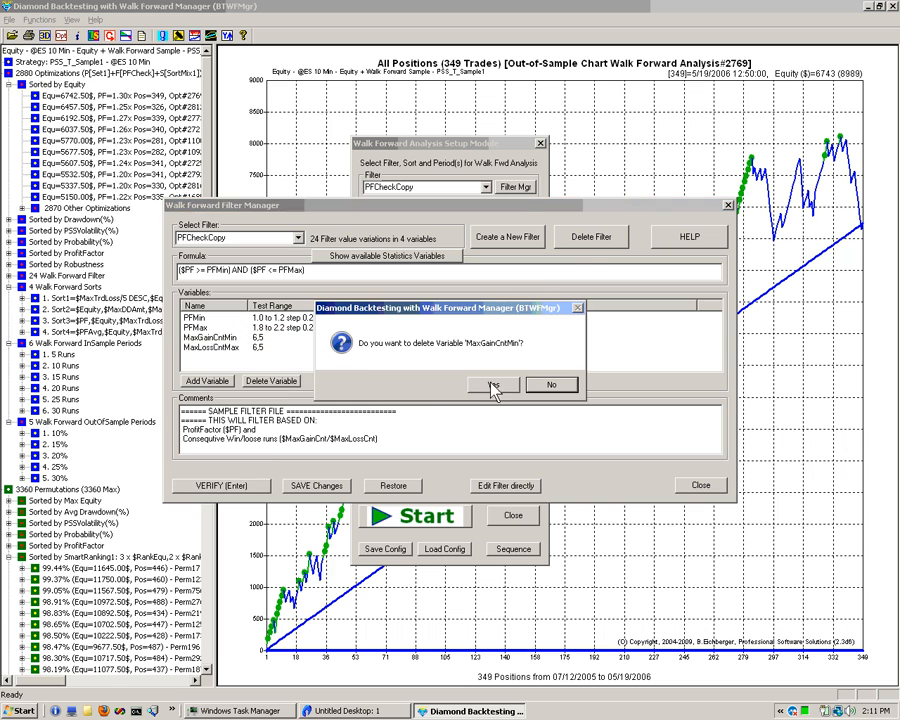
click(343, 275)
click(237, 345)
click(258, 381)
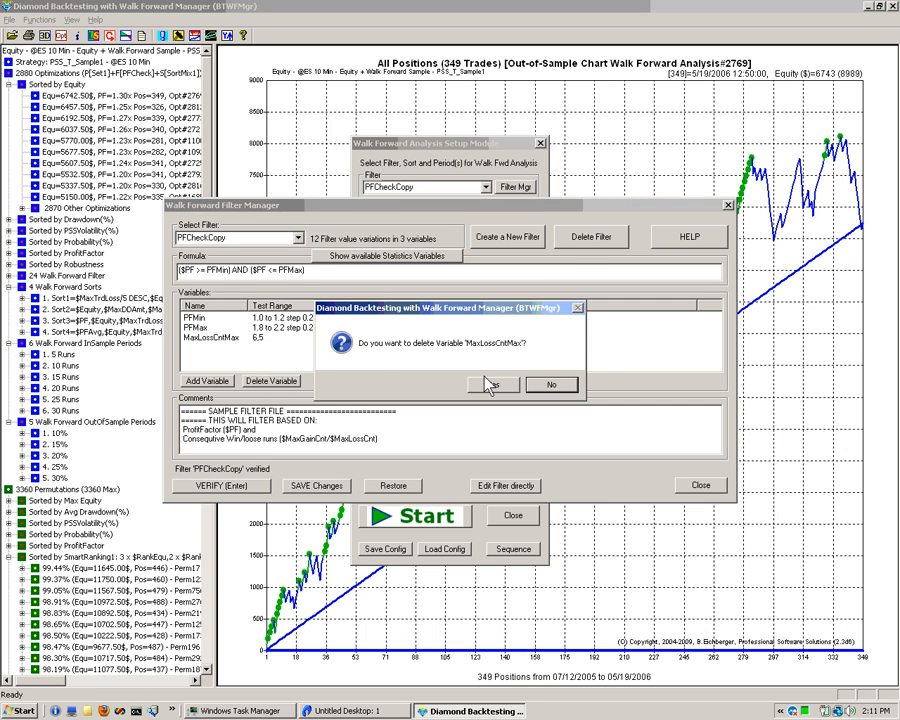
click(343, 275)
Set the PFMin variable's test range to 0.7 to 1.3 step 0.1 and verify the filter
click(277, 318)
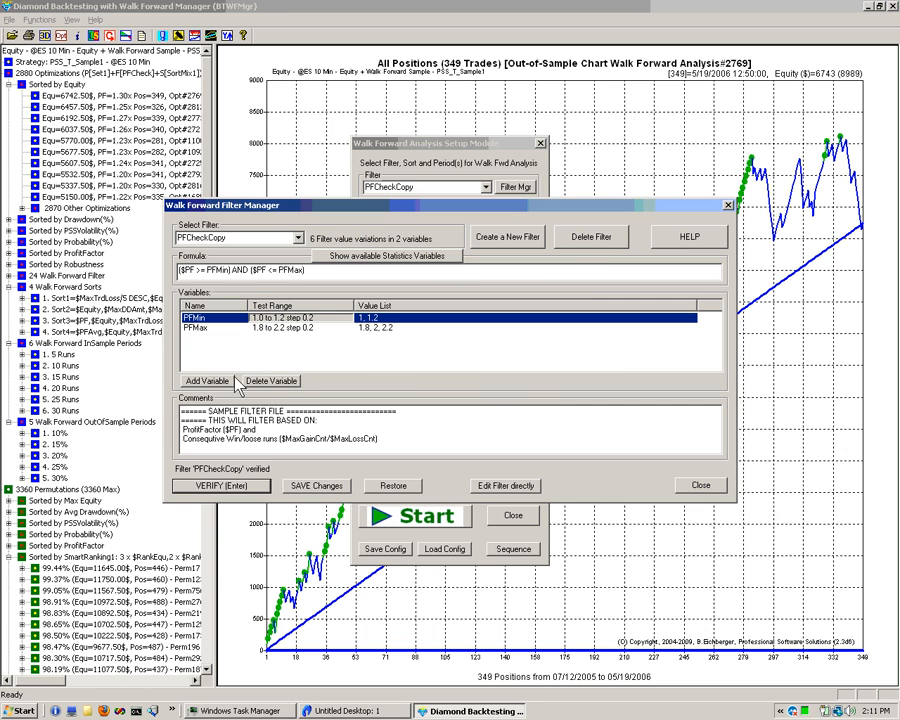
click(277, 318)
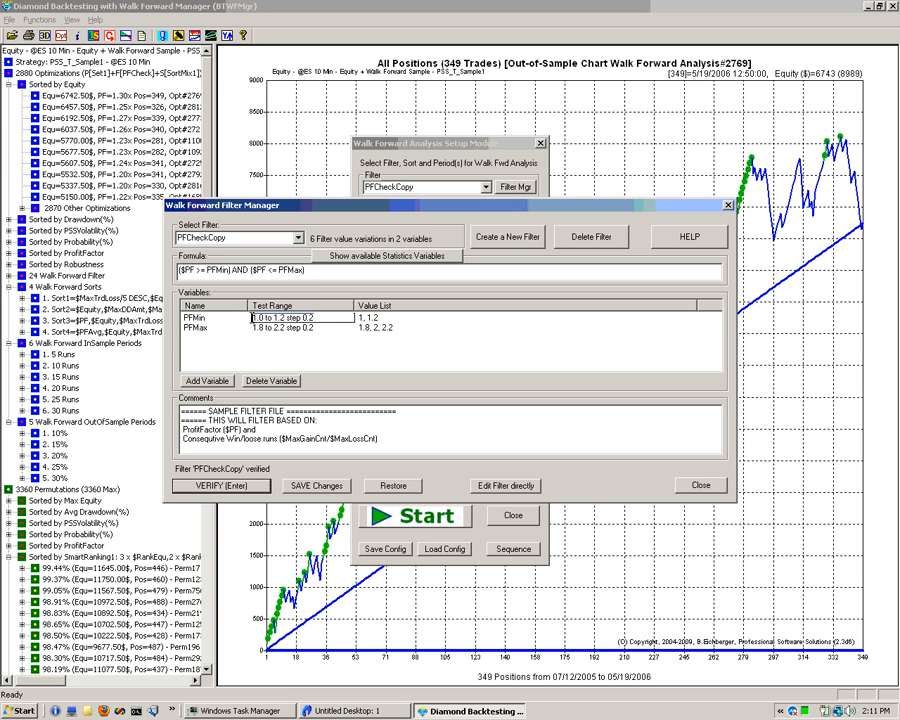
text(0.7)
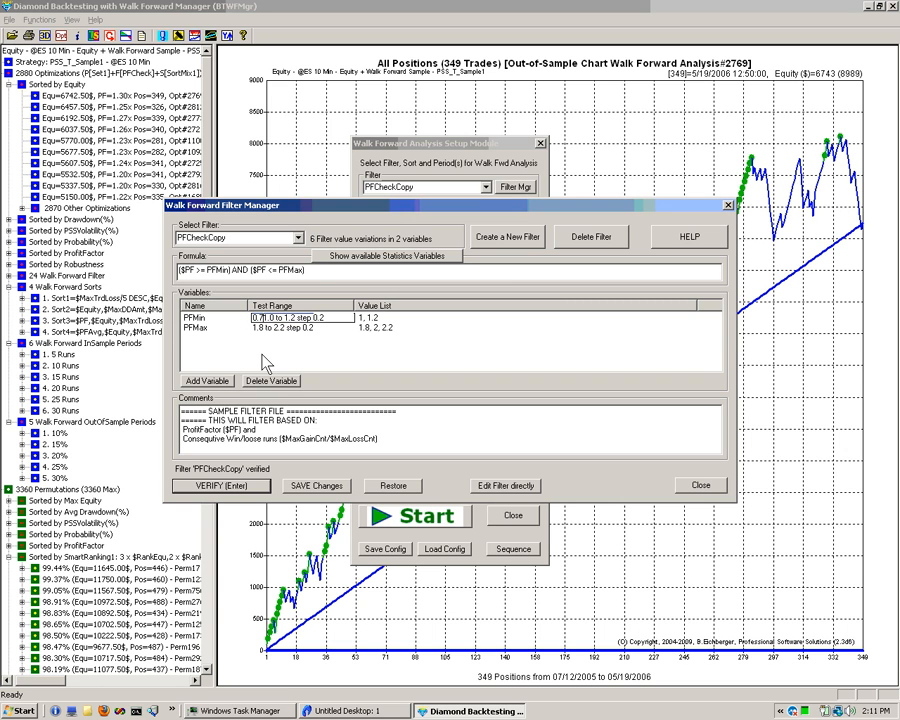
key(Delete)
key(Delete)
key(Delete)
click(282, 318)
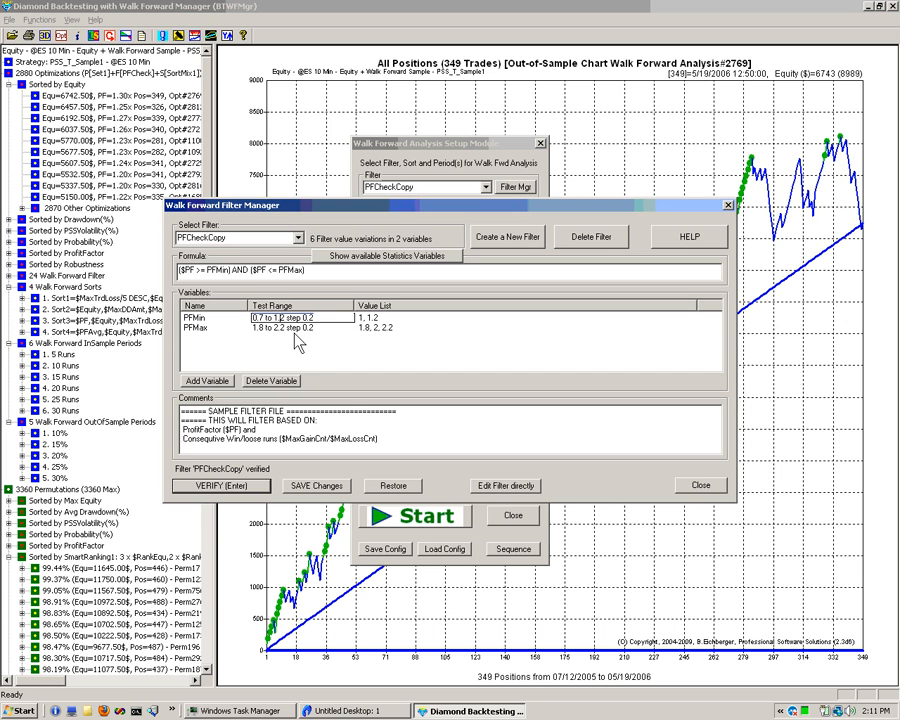
key(Delete)
text(3)
click(282, 327)
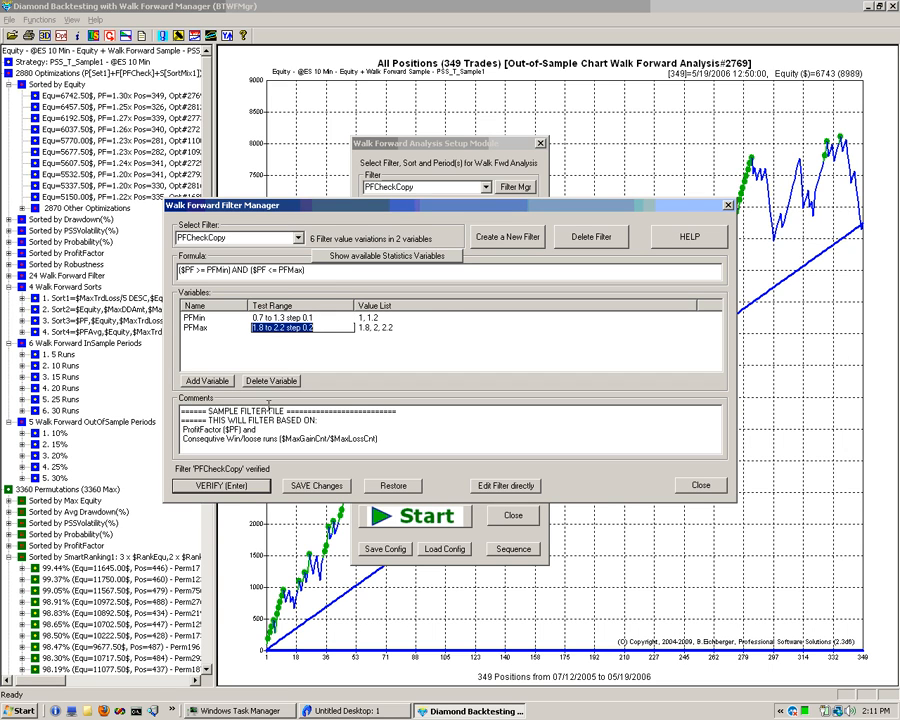
click(237, 486)
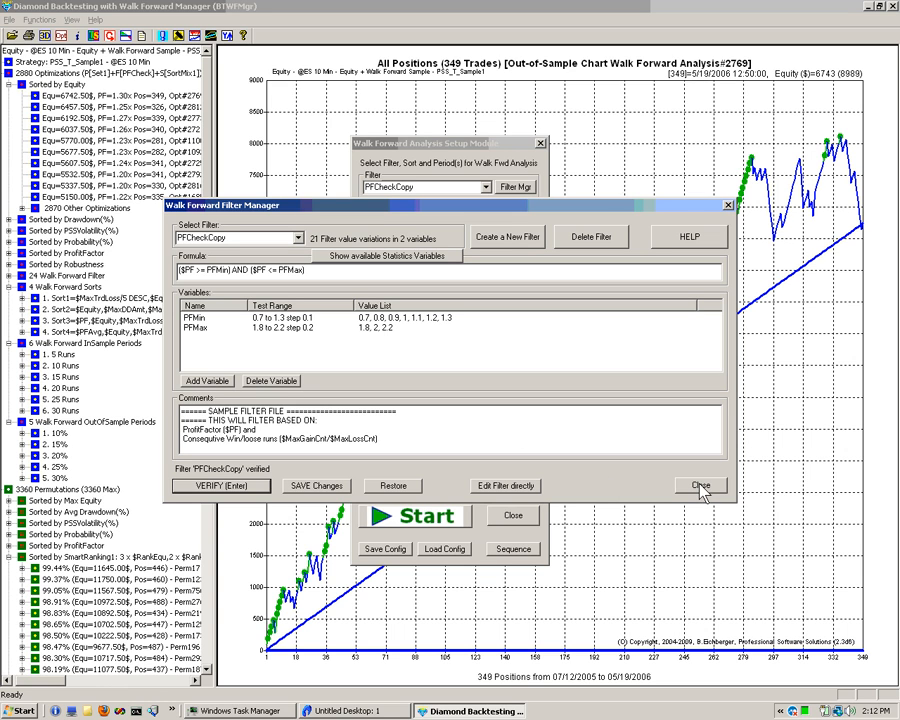
Save the changes to the PFCheckCopy filter and close the filter manager
click(345, 486)
click(343, 274)
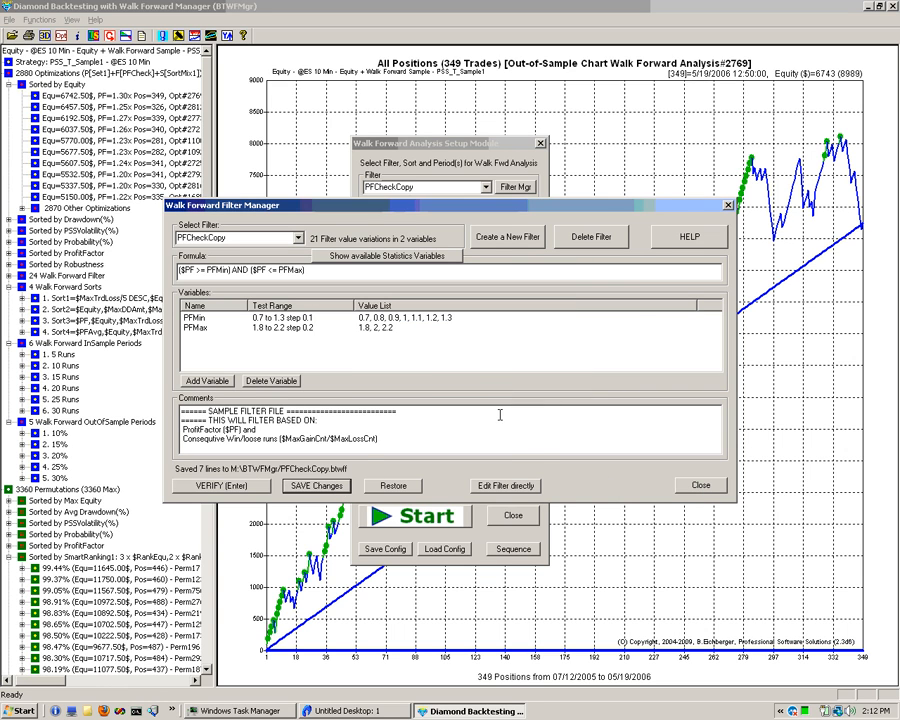
click(700, 485)
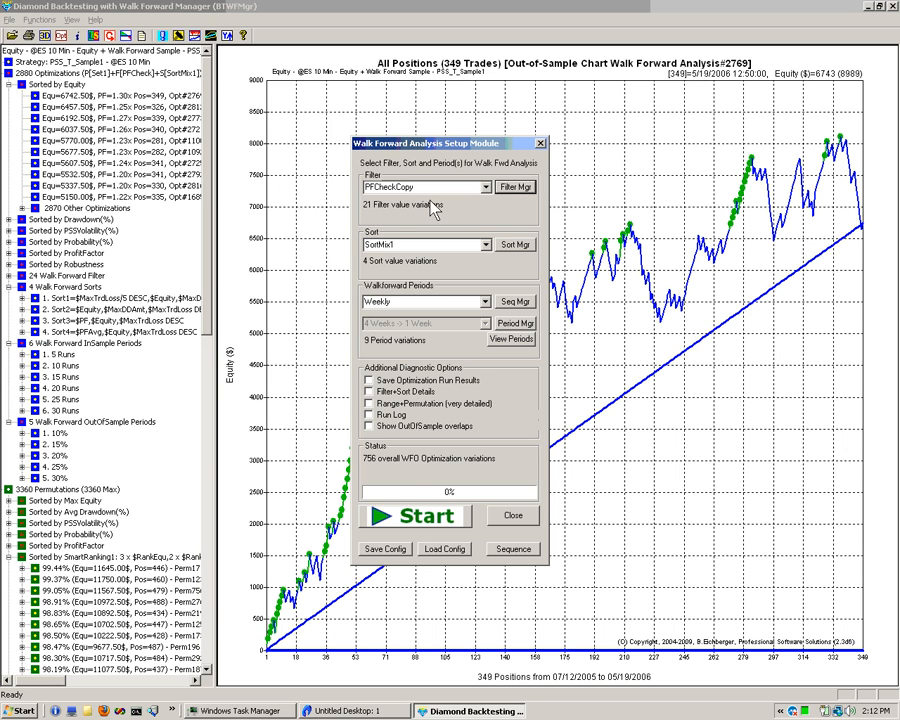
Create an empty filter named NewFilter1 without copying PFCheckCopy, verify it and dismiss the error messages
click(515, 189)
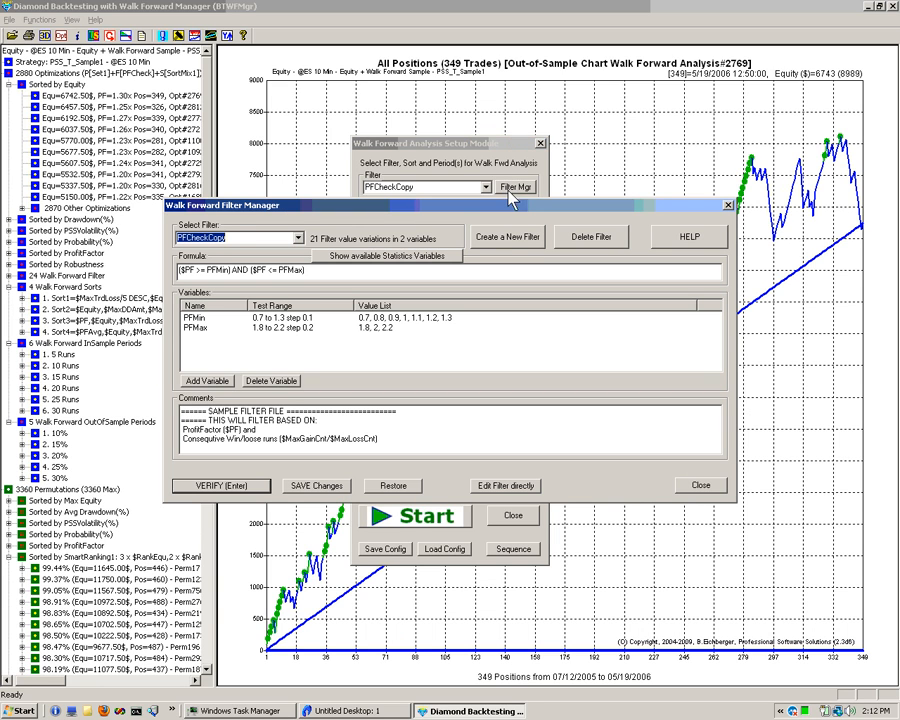
click(504, 243)
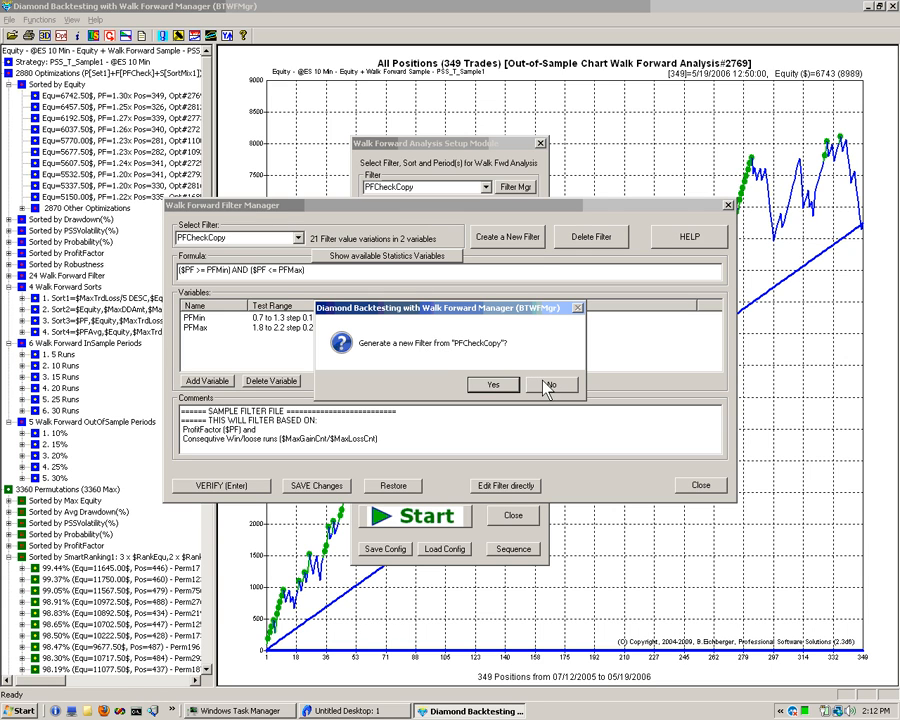
click(500, 386)
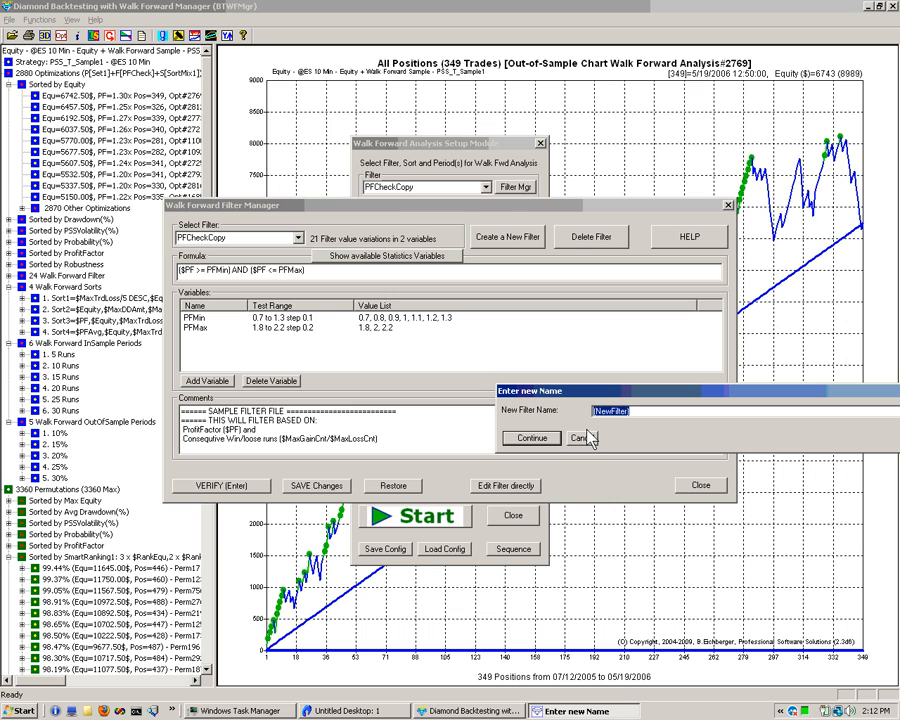
key(BackSpace)
text(NewFilter1)
key(Return)
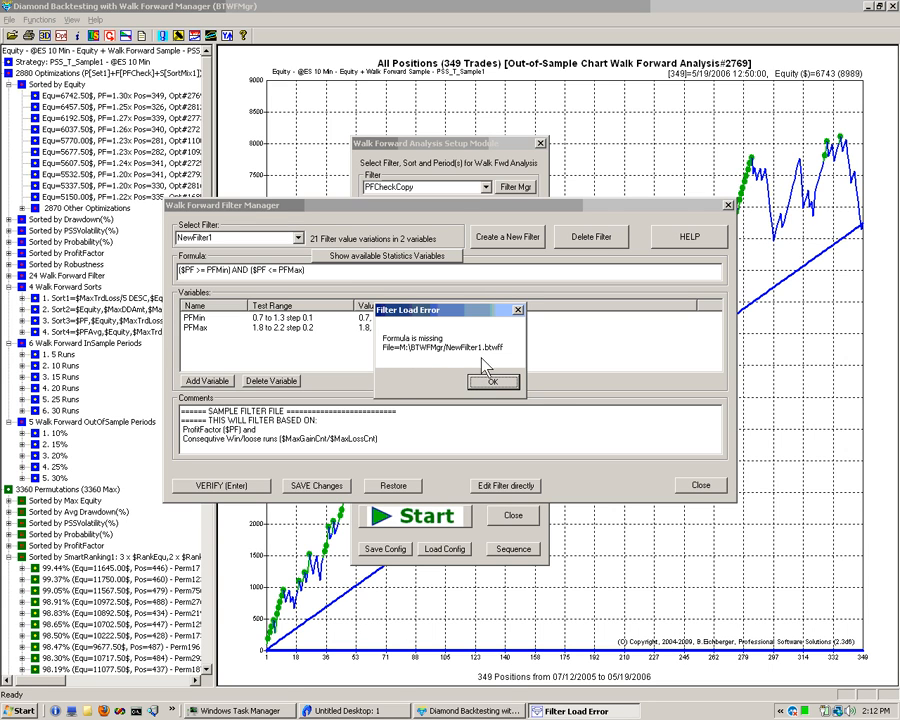
click(492, 381)
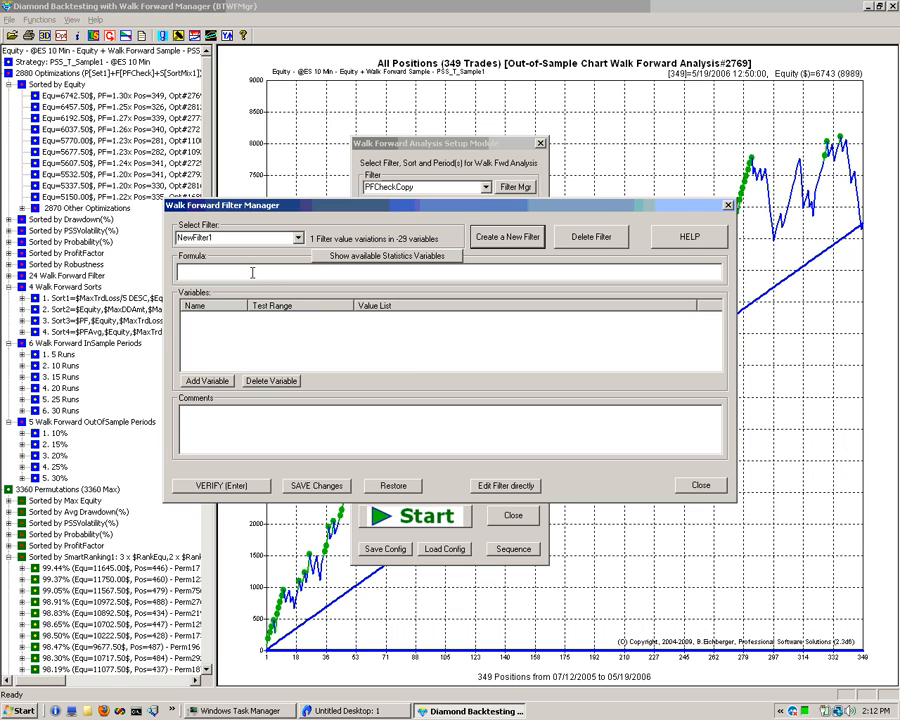
click(244, 486)
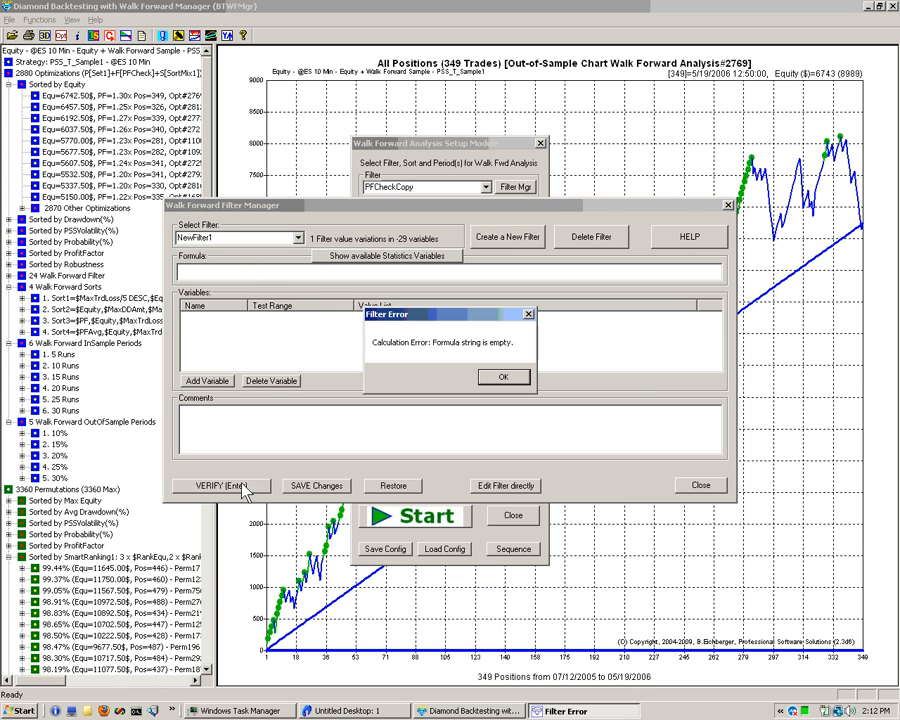
click(338, 373)
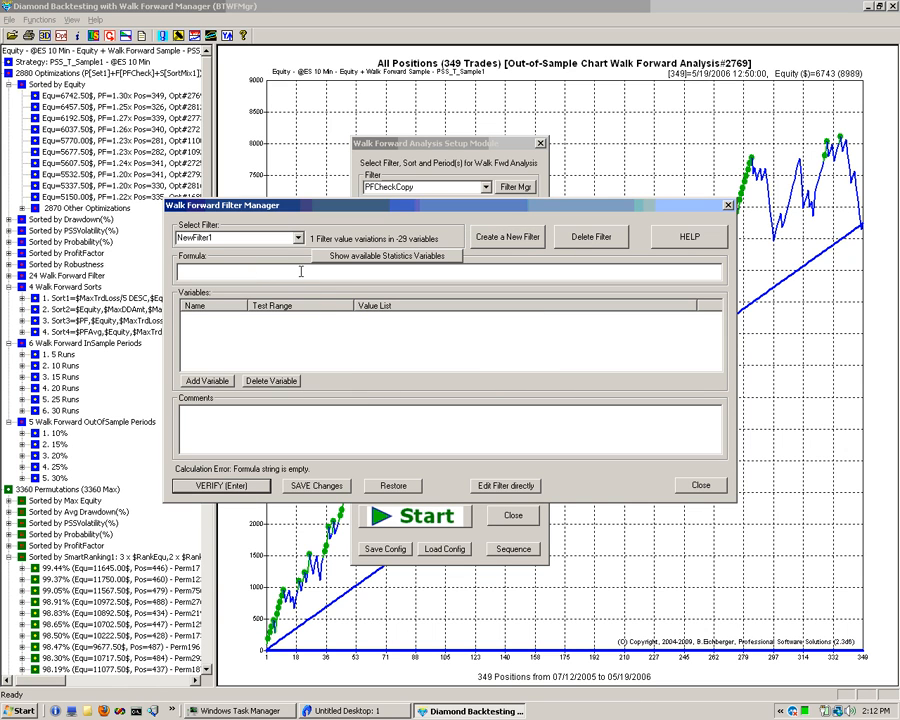
Copy $AvgGainAmt from the list of available statistics variables into the NewFilter1 formula
click(385, 256)
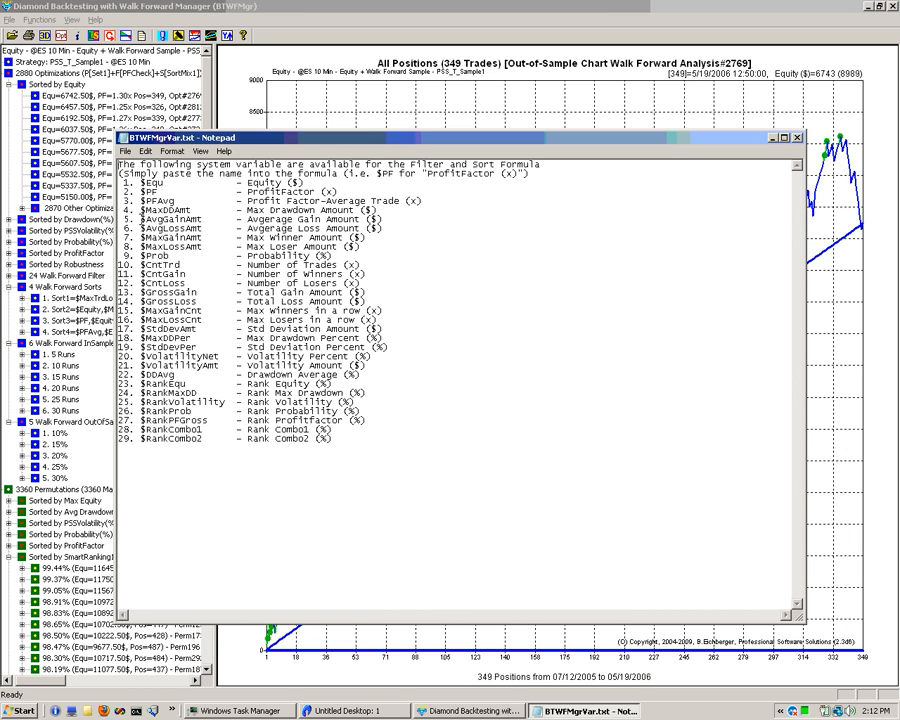
double_click(160, 219)
key(ctrl+c)
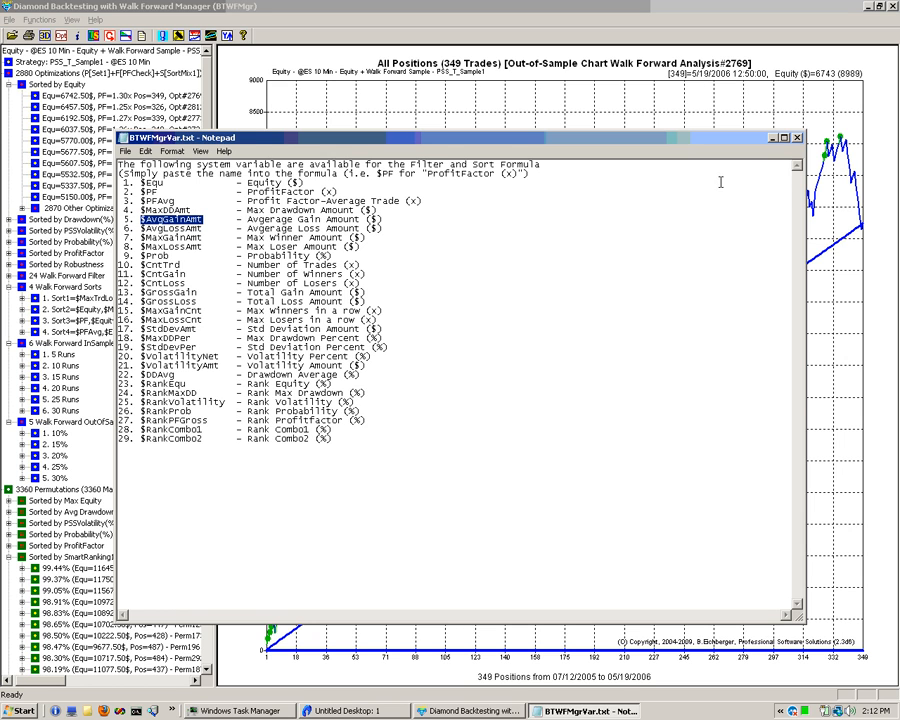
click(796, 138)
key(ctrl+v)
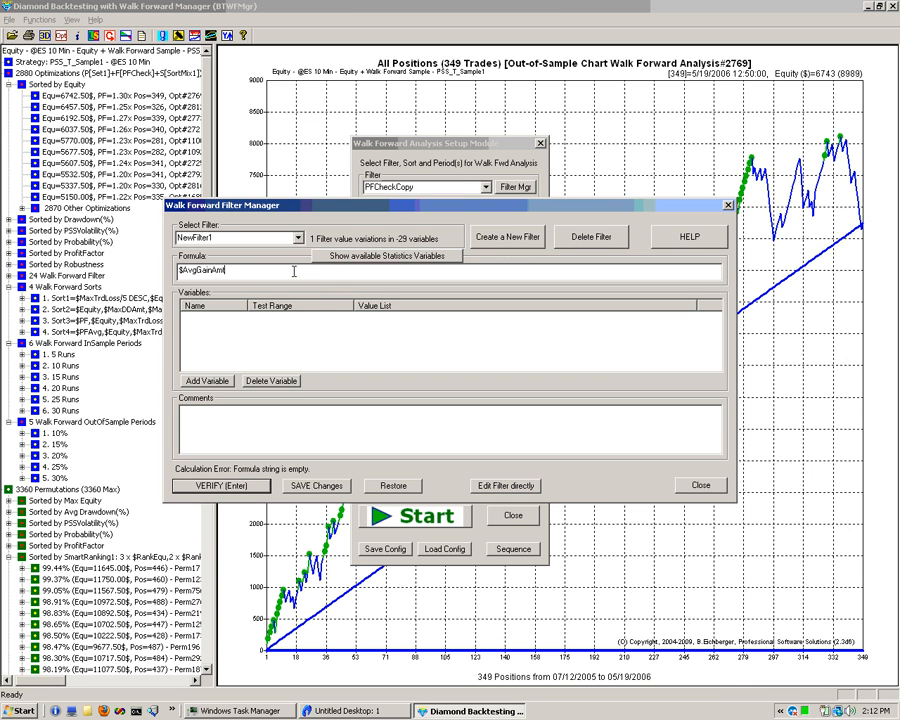
Complete the formula as "$AvgGainAmt > WinAmtMin", copy the name WinAmtMin, verify the filter and dismiss the error
text(> WinAmtMin)
key(shift+Left)
key(shift+Left)
key(shift+Left)
key(shift+Left)
key(shift+Left)
key(shift+Left)
key(shift+Left)
key(shift+Left)
key(ctrl+c)
click(236, 487)
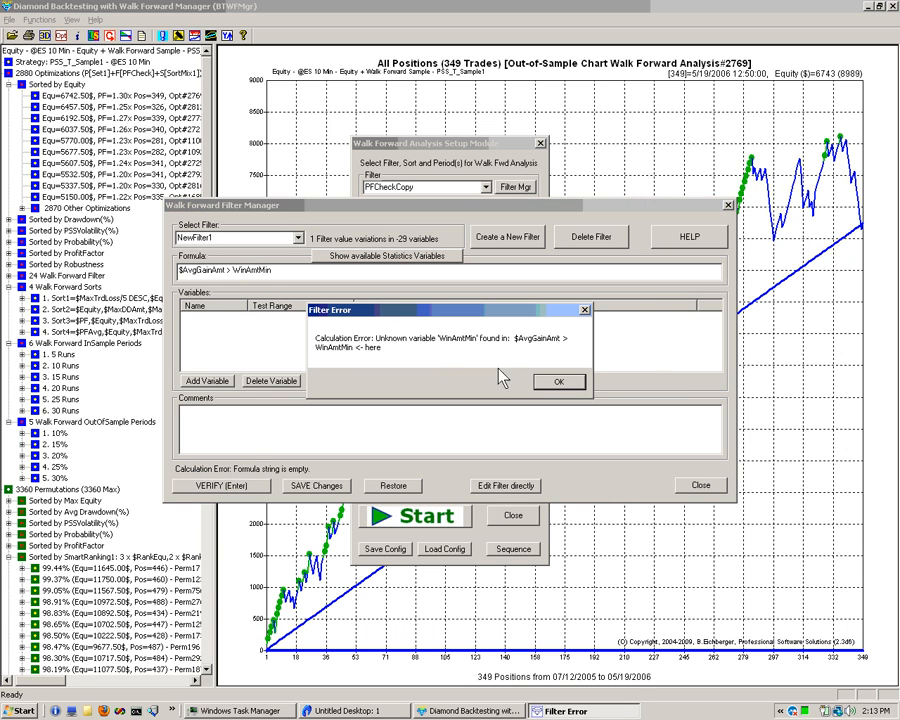
click(549, 383)
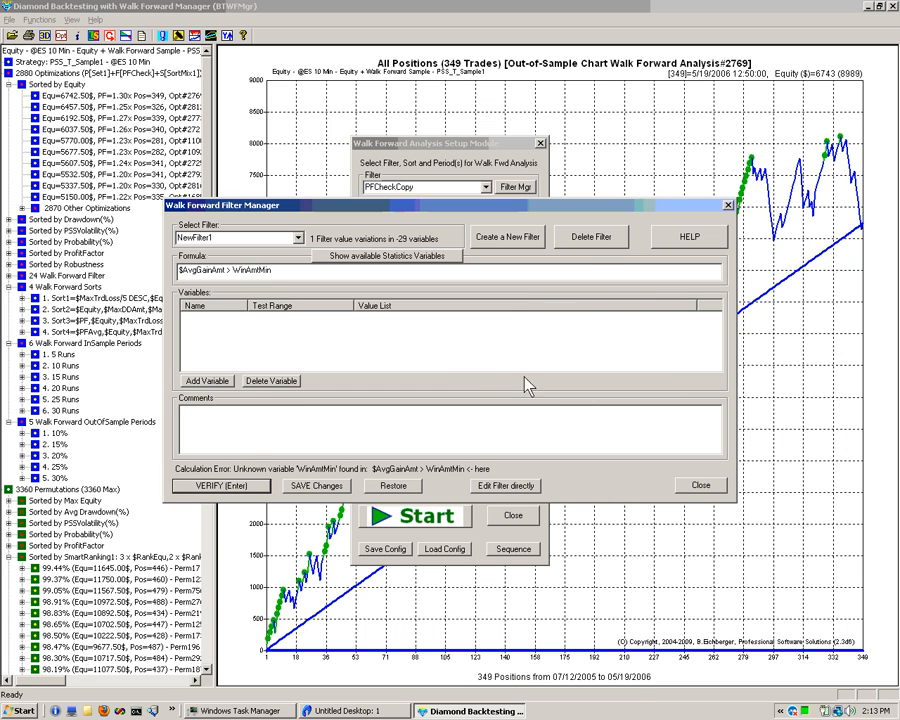
Add a variable named WinAmtMin to the NewFilter1 filter
click(210, 386)
key(ctrl+v)
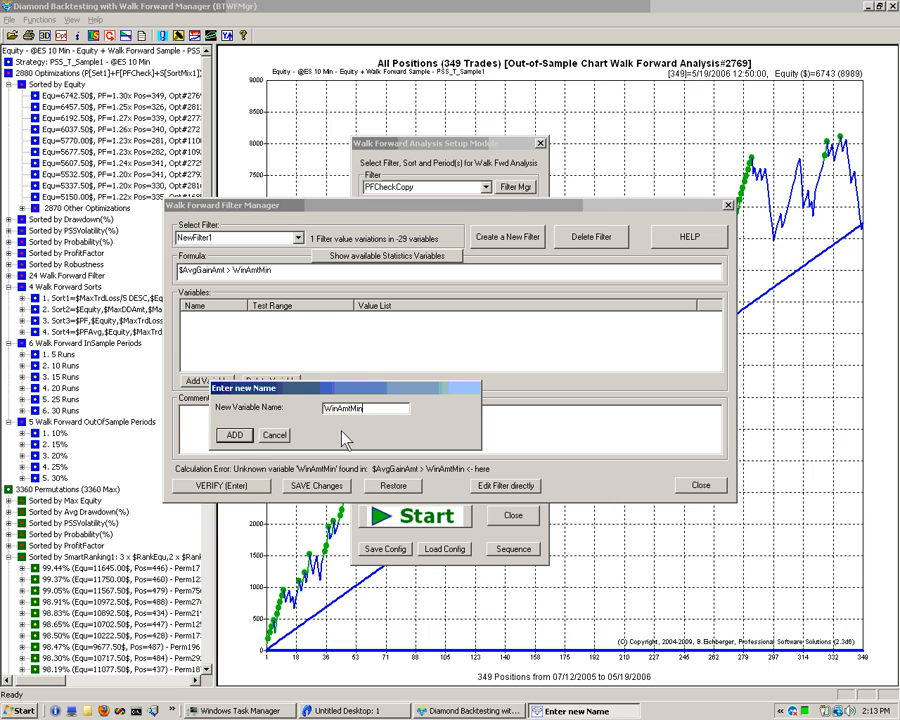
click(238, 436)
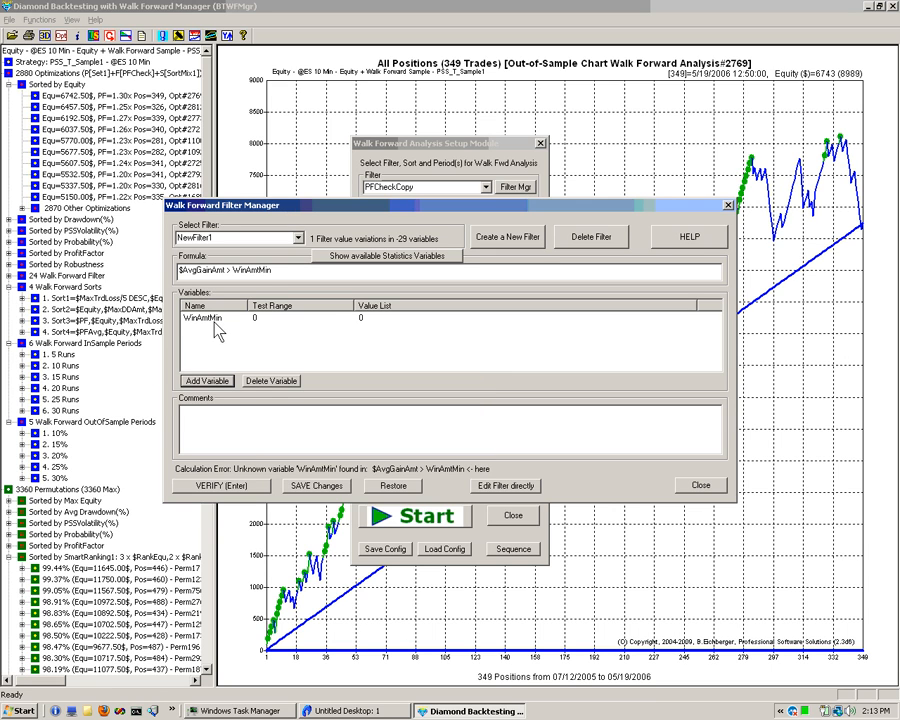
Set the WinAmtMin variable's test range to 10 to 40 step 5 and verify the filter
click(255, 318)
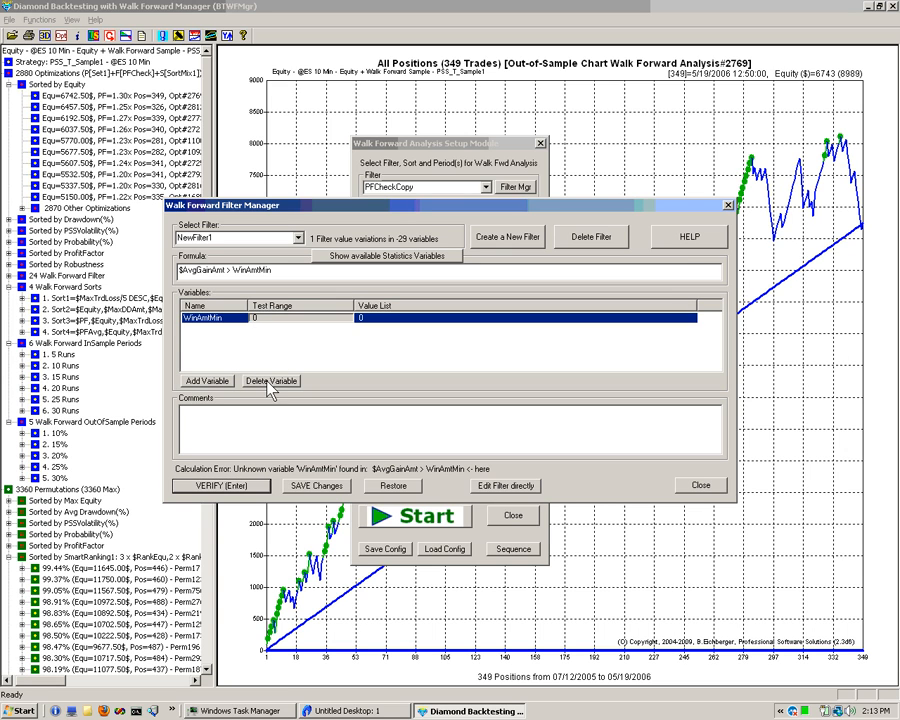
click(256, 319)
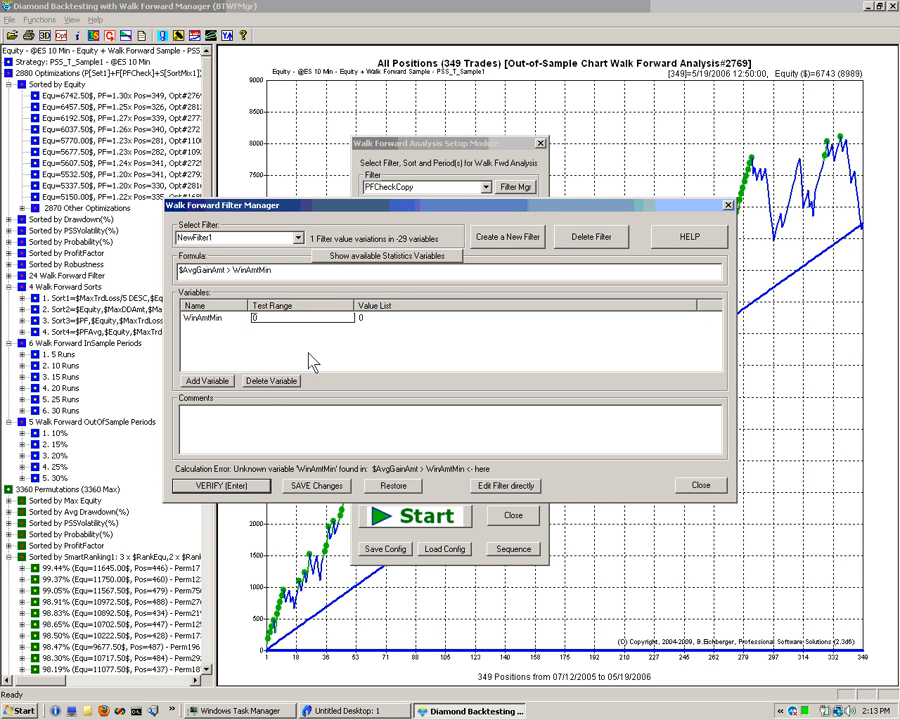
text(10 to 40 step 5)
click(226, 318)
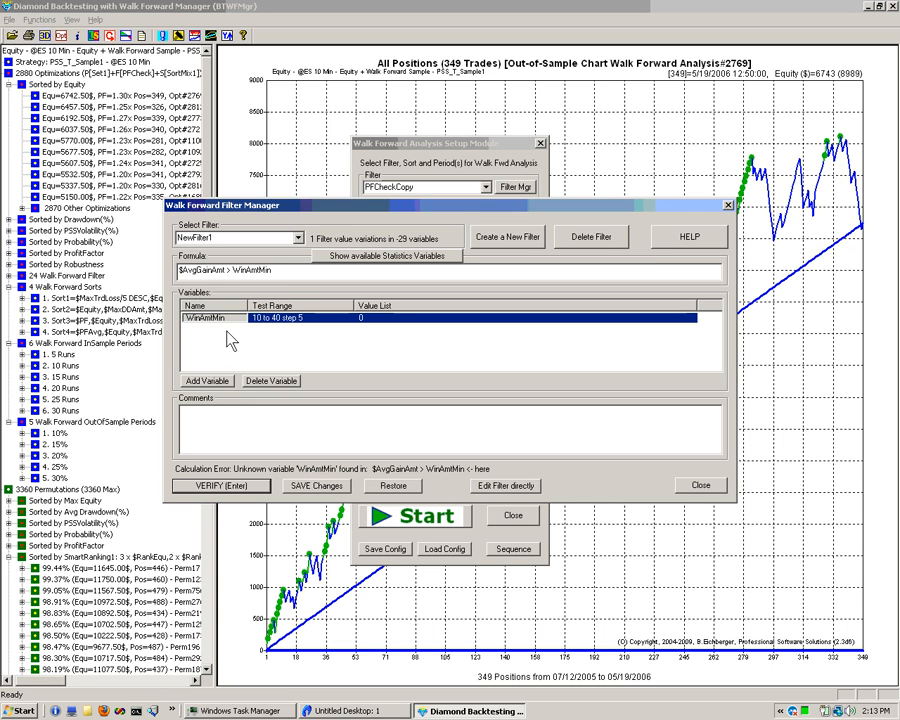
click(210, 485)
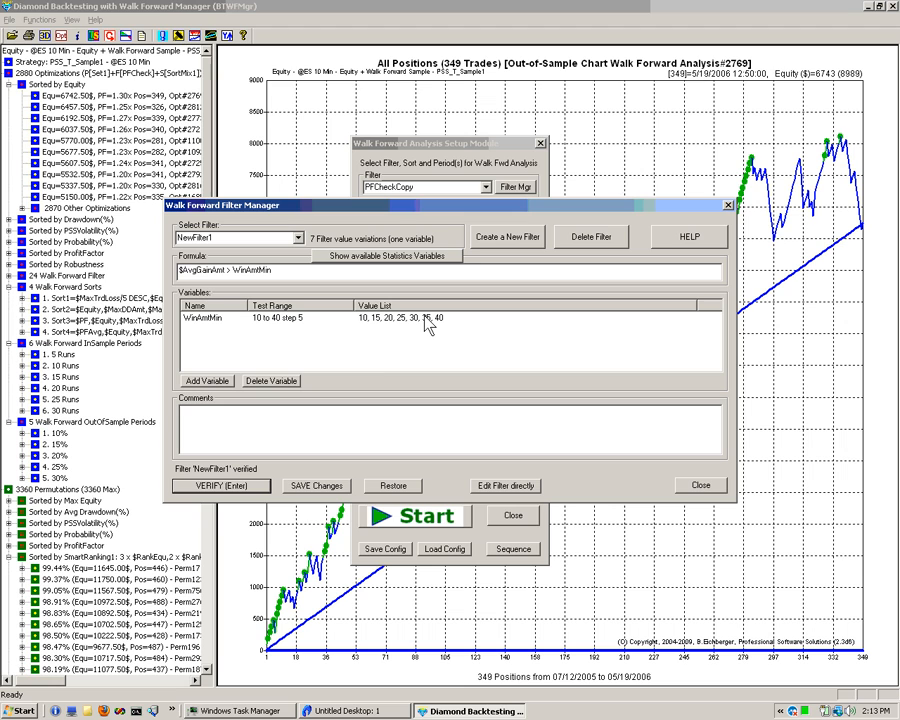
Add the comment "Our first WalkFwd Filer using Avg Winner Amount in Dollar" to NewFilter1 and save the filter's changes
click(332, 420)
text(Our first WalkFwd Filer using Avg)
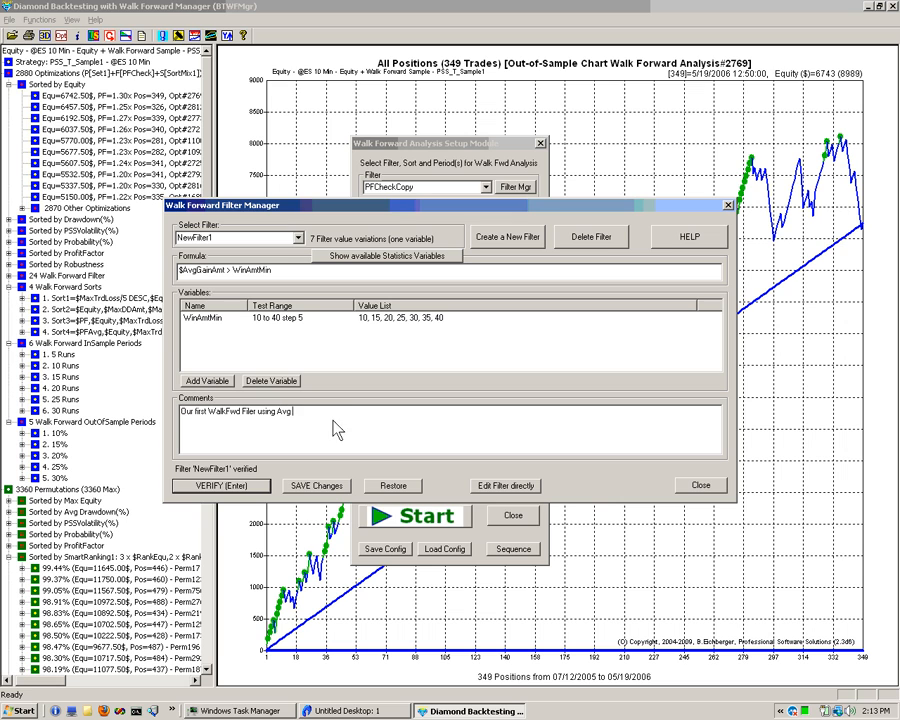
text( Winner Amount in Dollar)
click(316, 485)
click(491, 398)
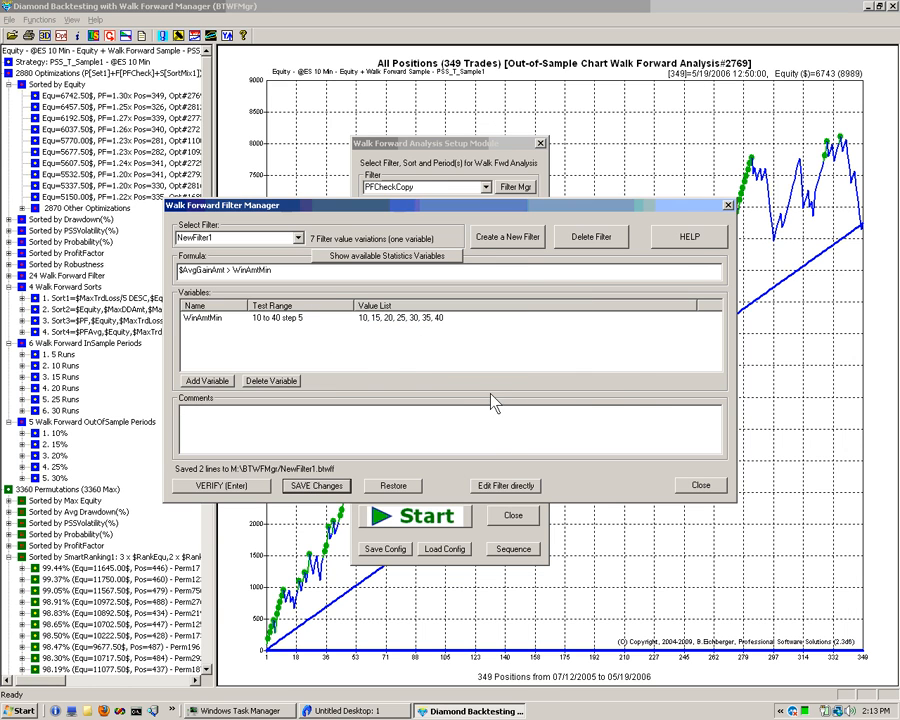
click(700, 485)
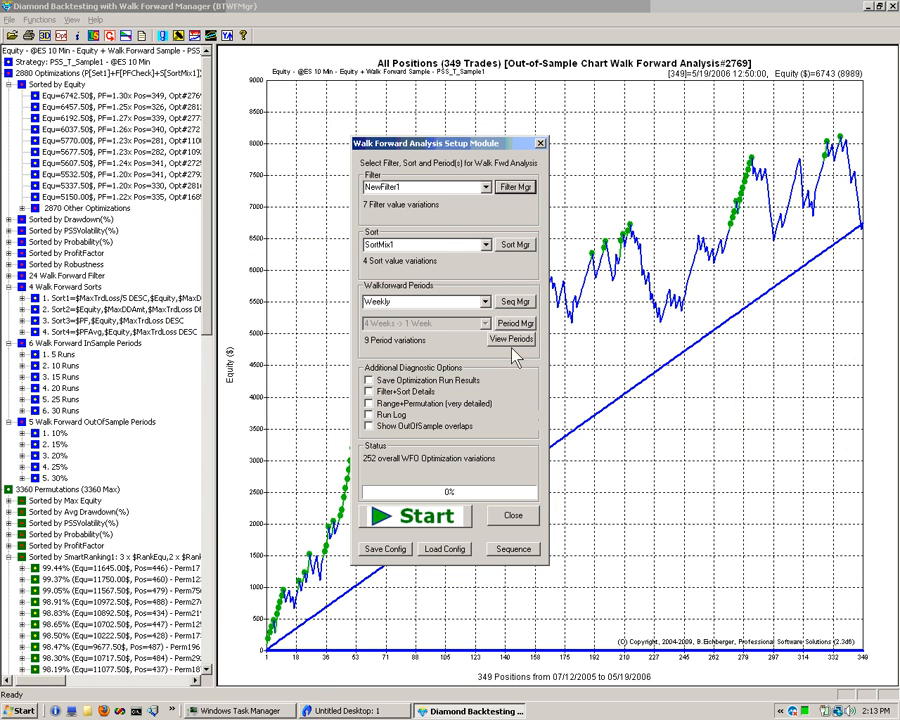
Choose NewFilter1 as the analysis filter and look it over in the filter manager
click(486, 188)
click(395, 200)
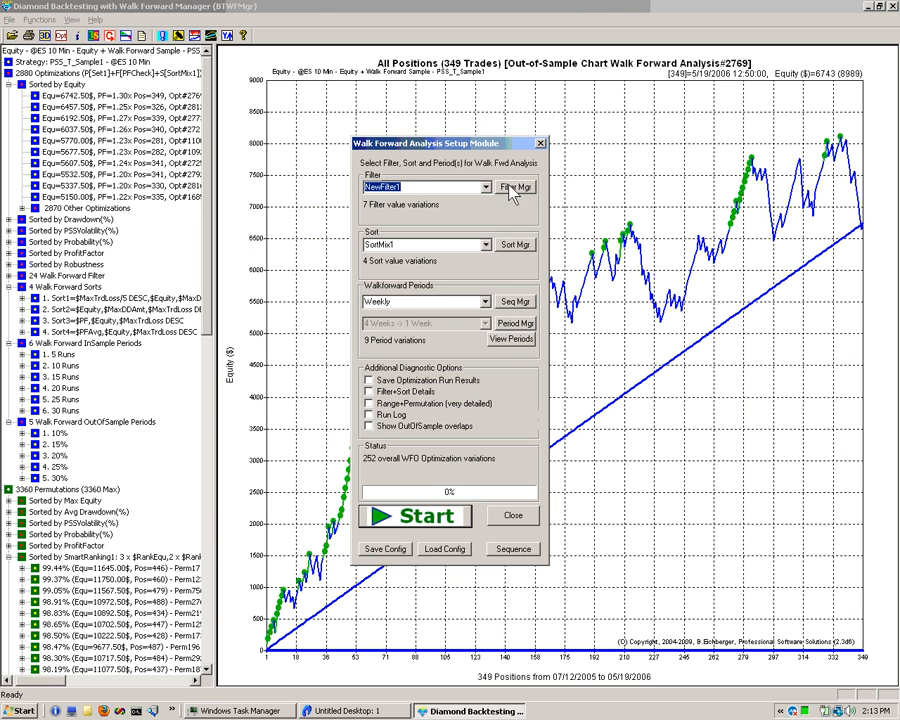
click(516, 187)
click(700, 485)
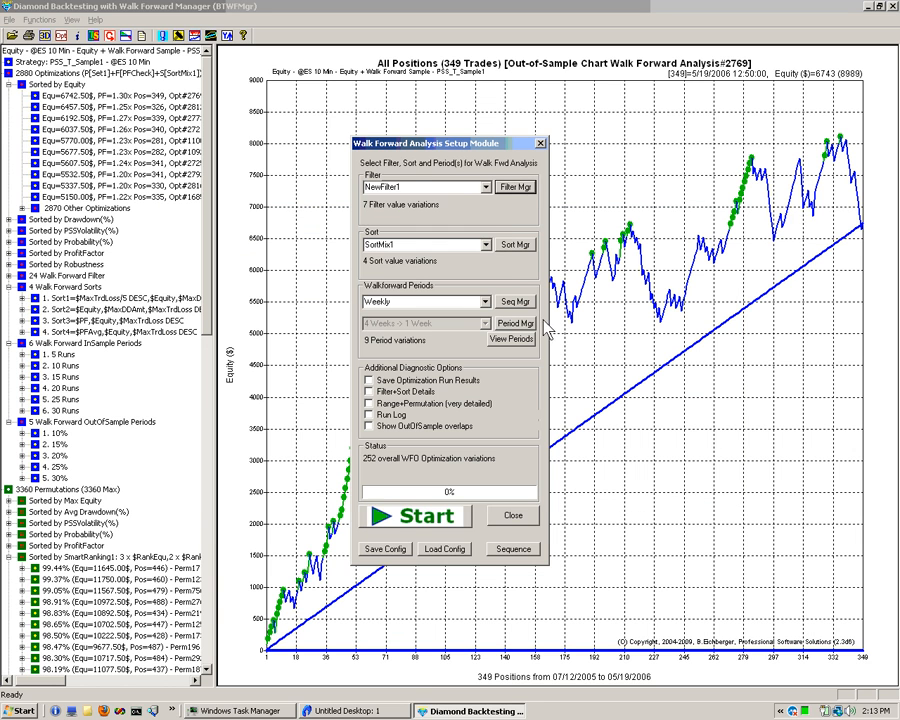
Switch the walk forward analysis filter to PFCheckCopy and review it in the filter manager
click(486, 187)
click(443, 255)
click(516, 187)
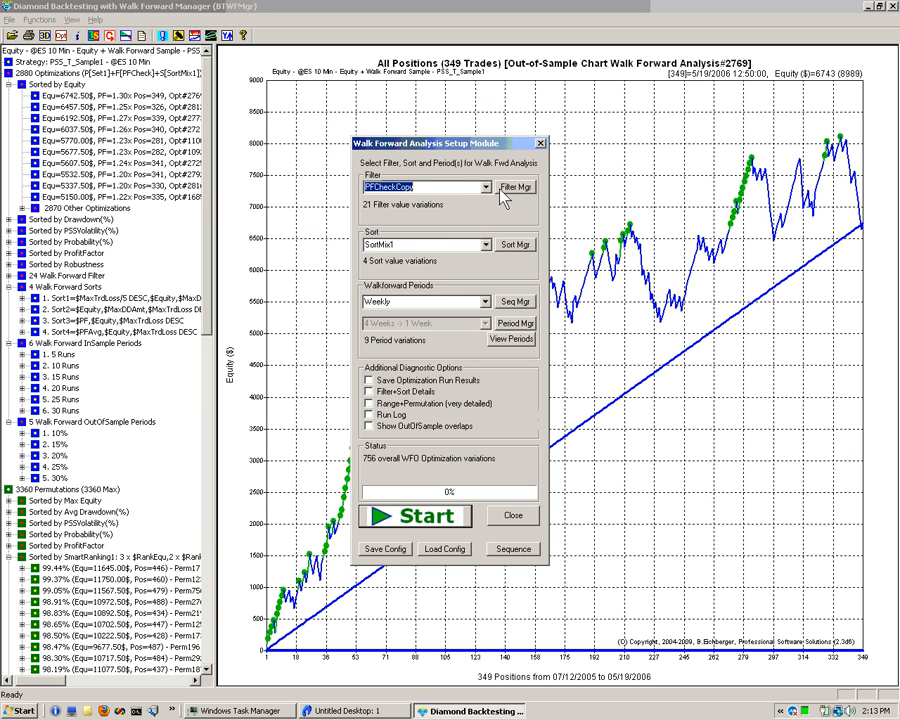
click(700, 485)
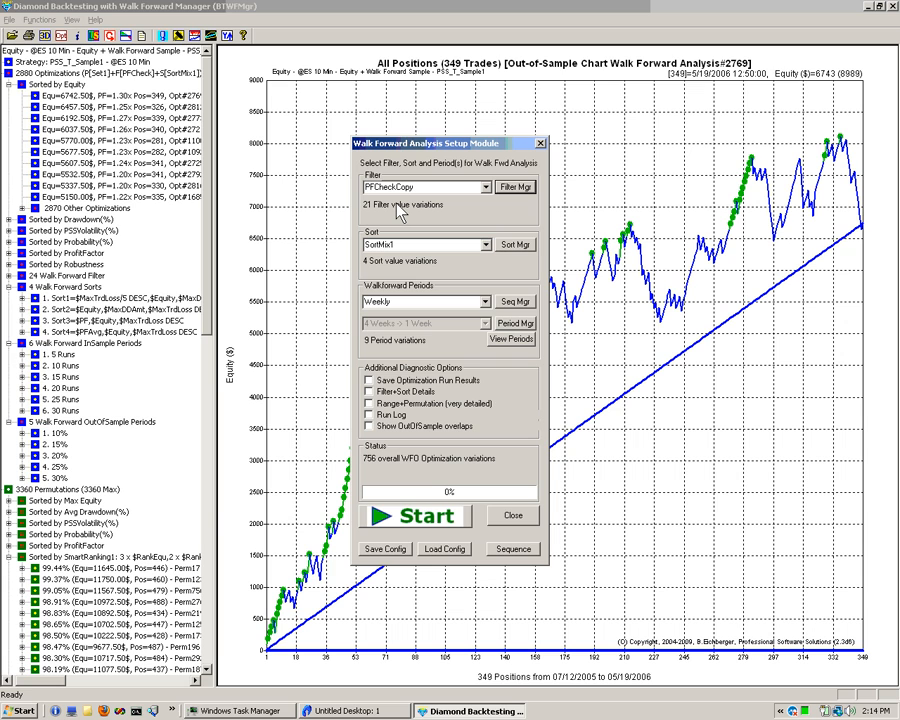
key(alt+Tab)
key(Tab)
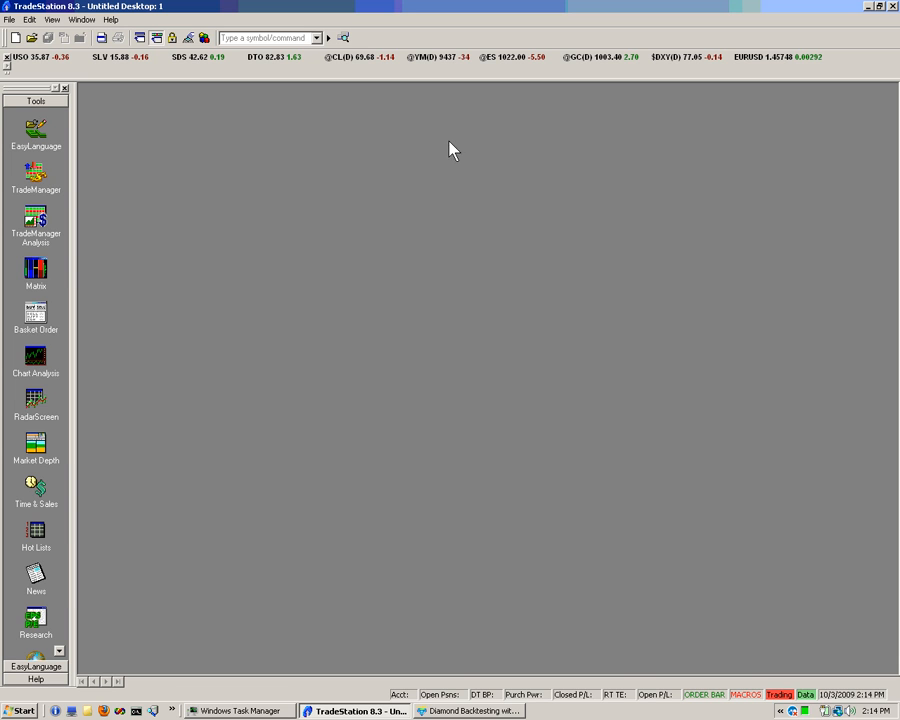
click(869, 6)
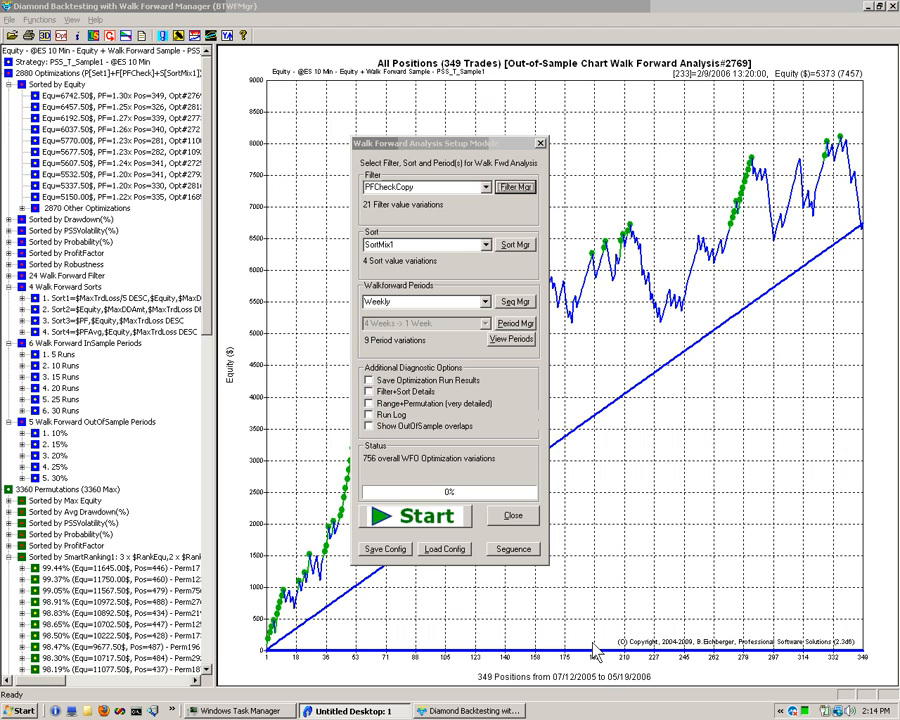
click(779, 711)
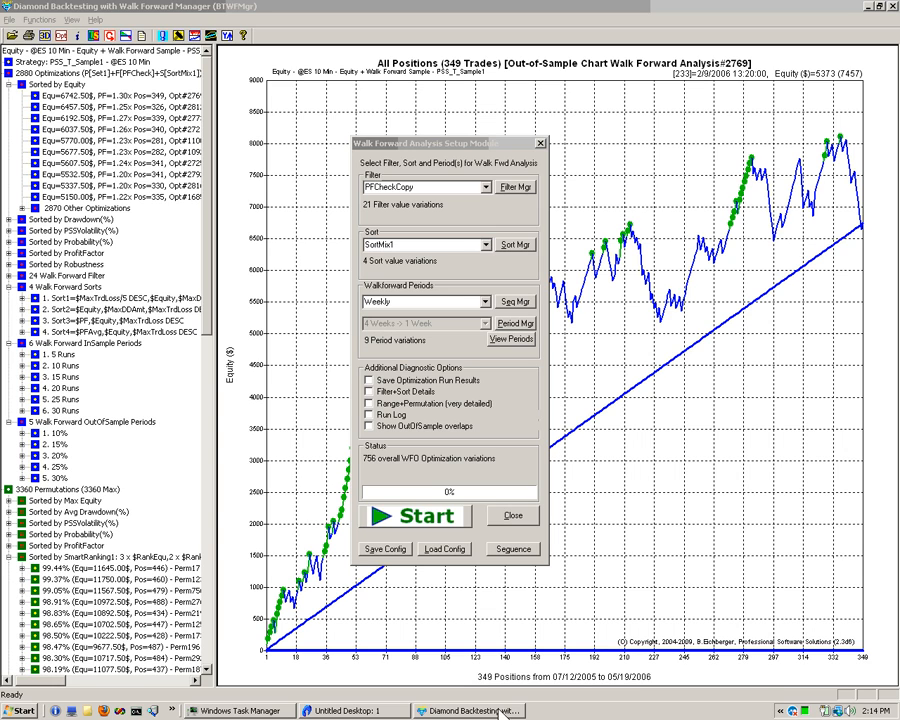
click(56, 710)
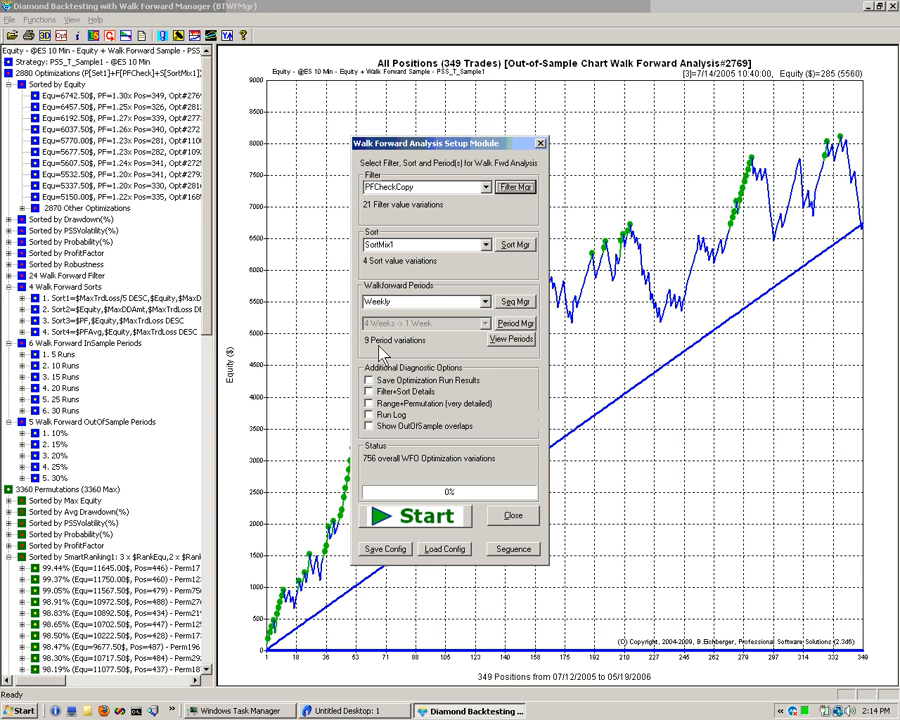
click(784, 712)
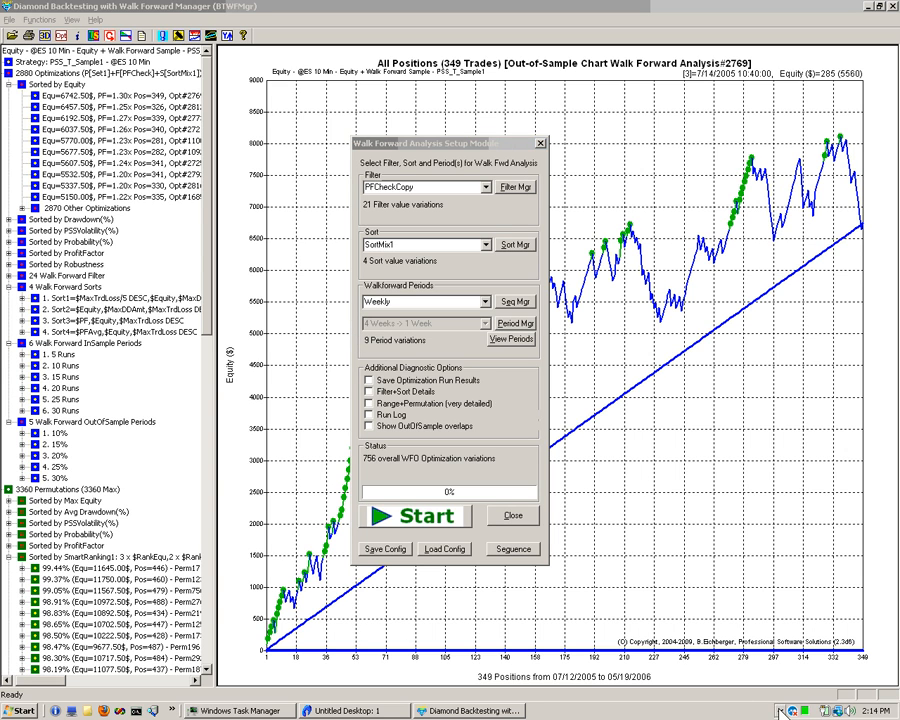